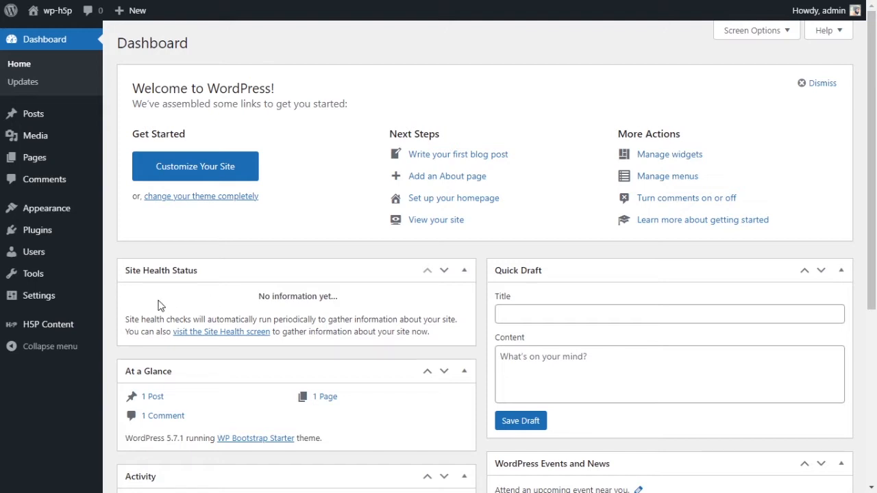
Step: Create new H5P content of the Multiple Choice type and title it "MC activity"
mouse_move(42, 326)
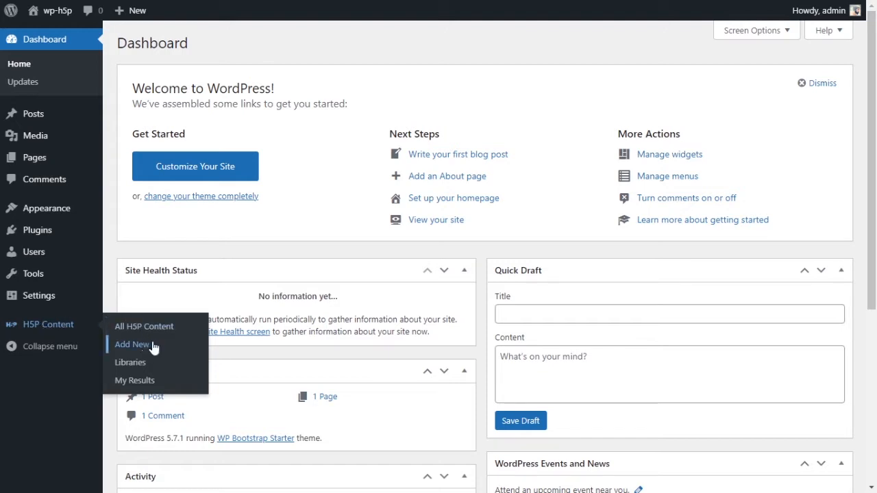
click(176, 344)
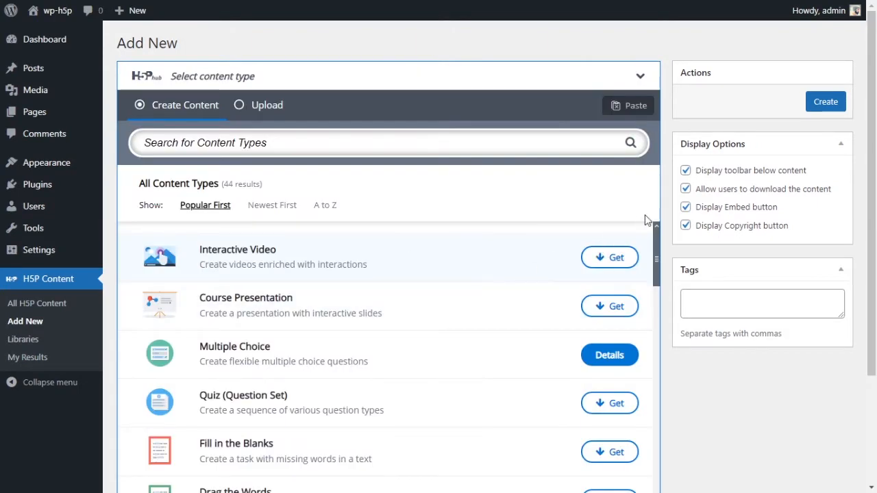
scroll(664, 199, down, 1)
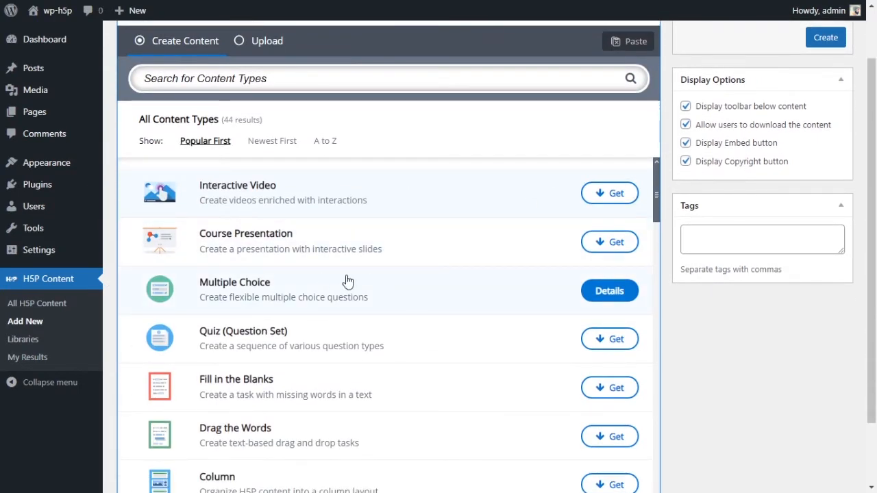
drag(658, 172, 689, 184)
click(345, 298)
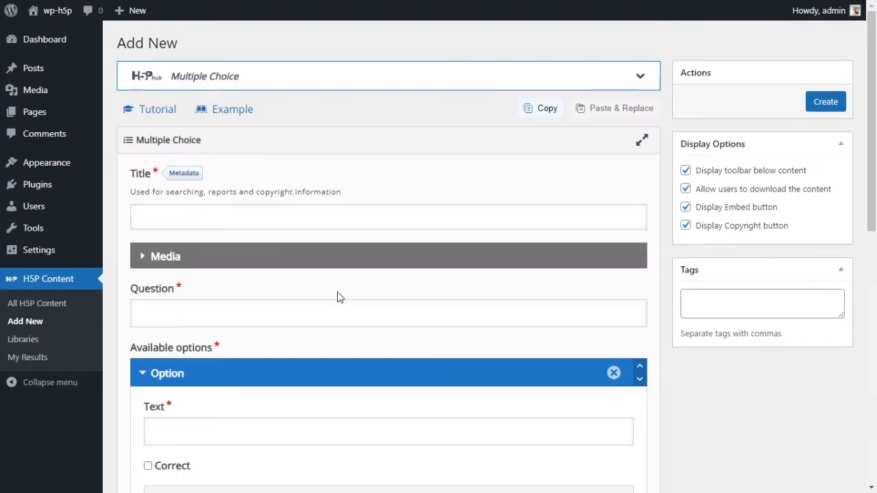
click(349, 214)
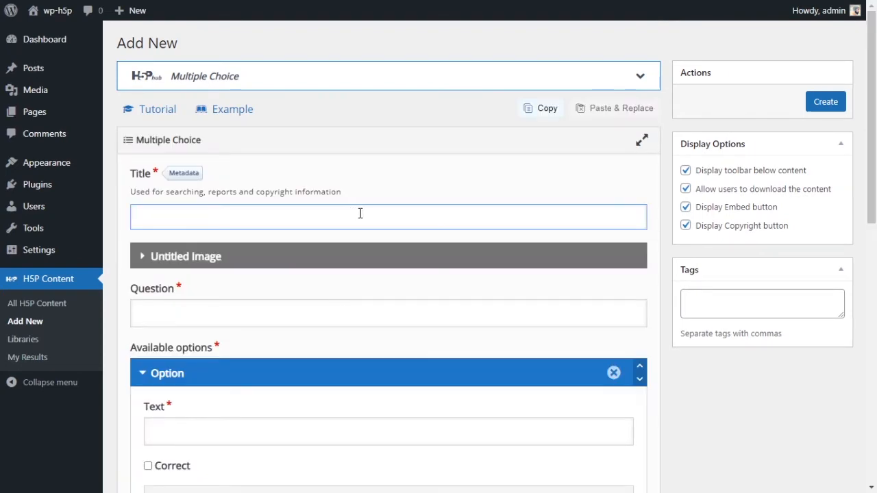
text(MC activity)
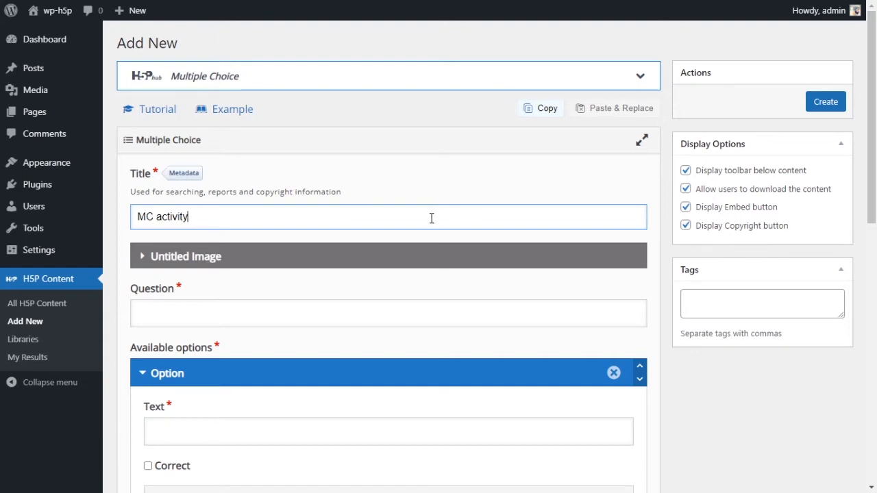
Step: Add the cherries picture as the media image shown above the question
click(197, 257)
scroll(309, 255, down, 1)
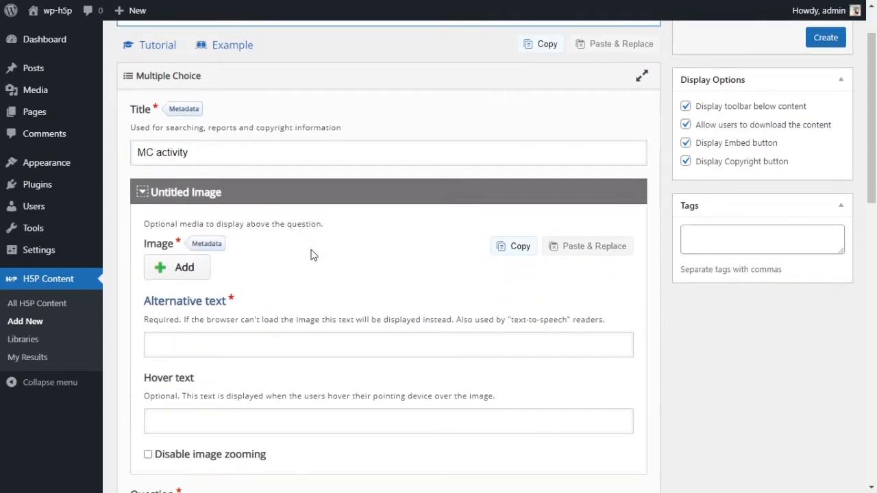
click(186, 270)
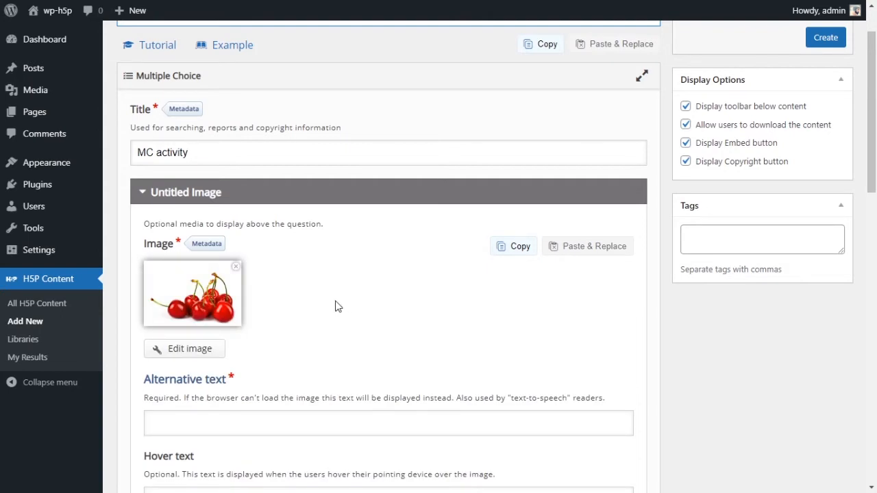
Step: Set the cherries image's alternative text to "Group of cherries"
scroll(350, 284, down, 1)
scroll(350, 284, up, 1)
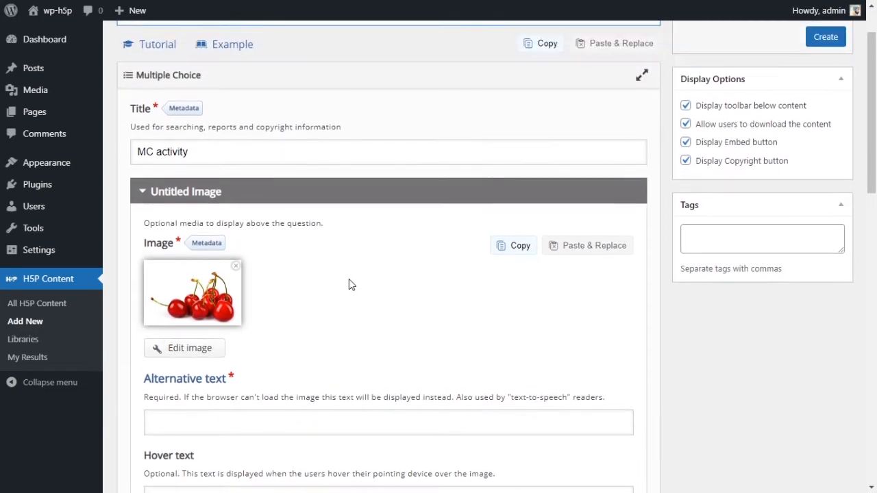
scroll(349, 283, down, 1)
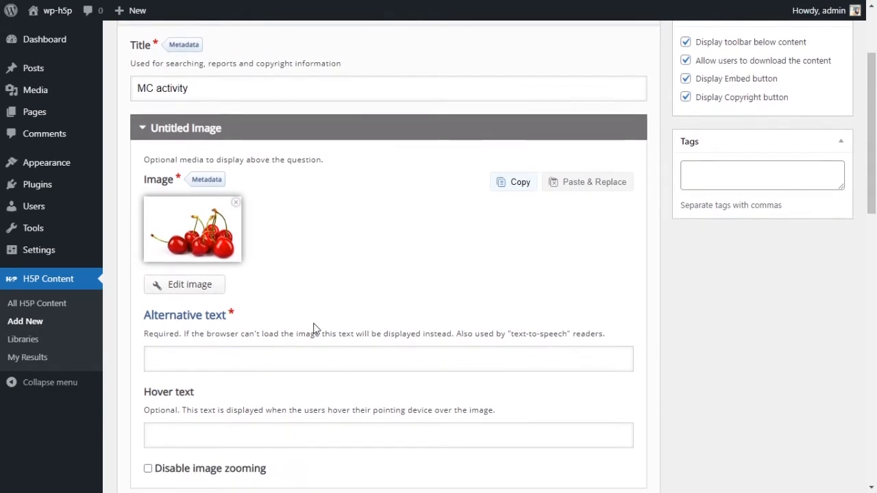
click(233, 357)
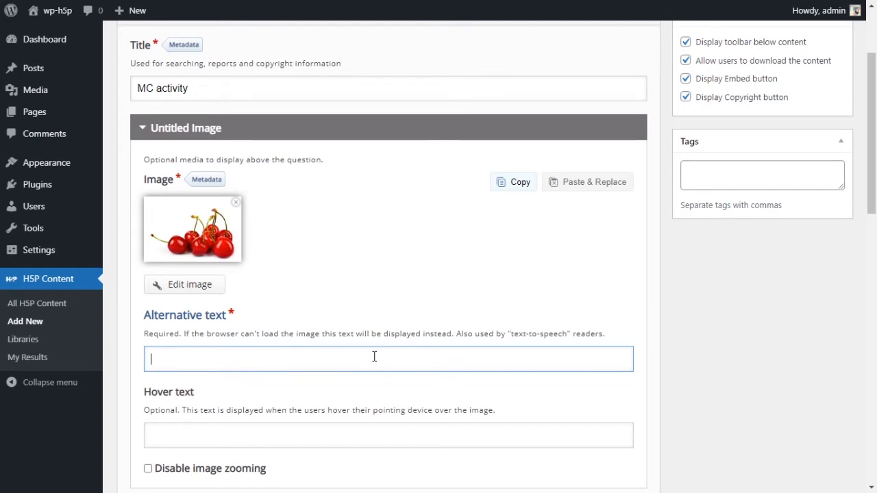
text(Group of cherries)
click(453, 388)
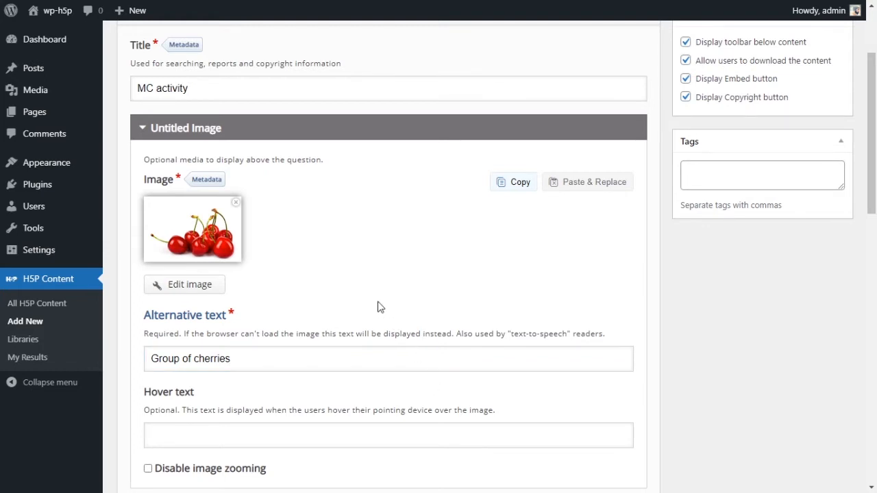
Step: Enter "How many cherries are in the picture?" as the question text
scroll(379, 306, down, 2)
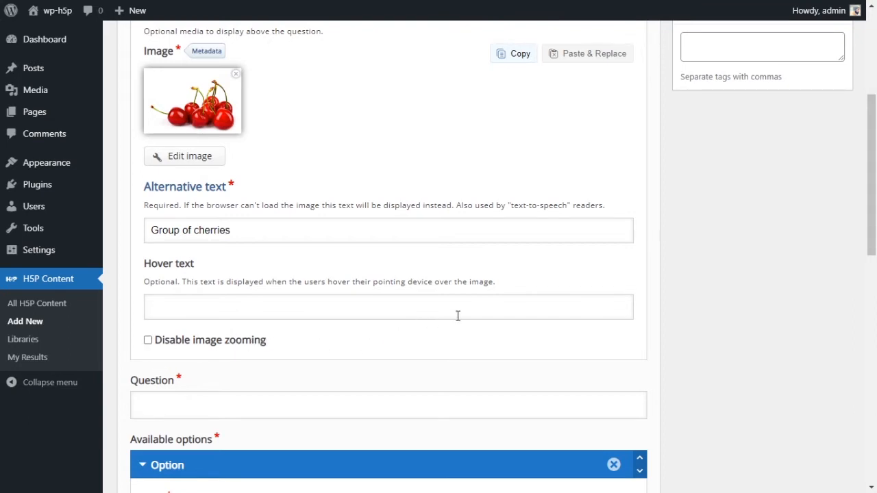
scroll(458, 315, down, 2)
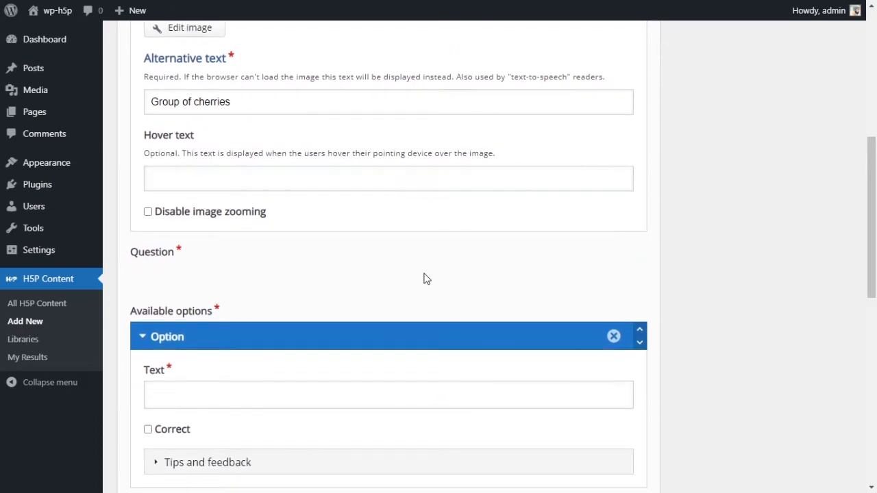
scroll(423, 279, down, 3)
scroll(342, 237, up, 1)
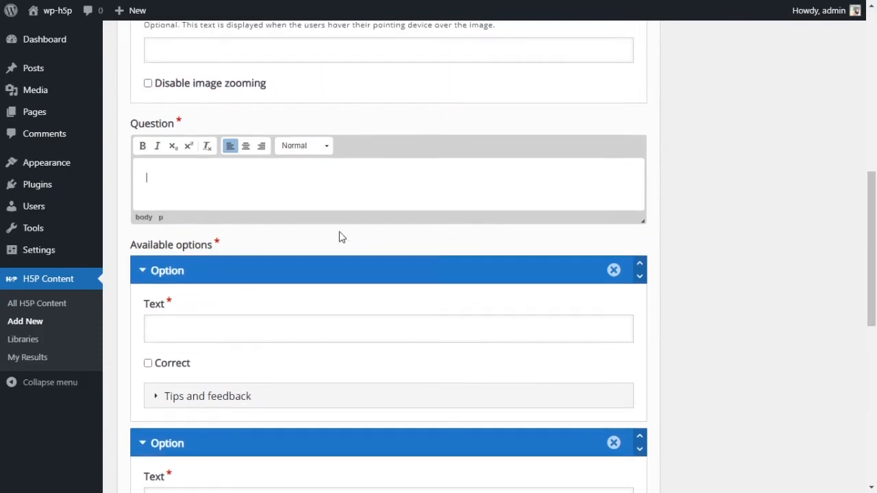
scroll(342, 237, up, 1)
scroll(337, 245, up, 1)
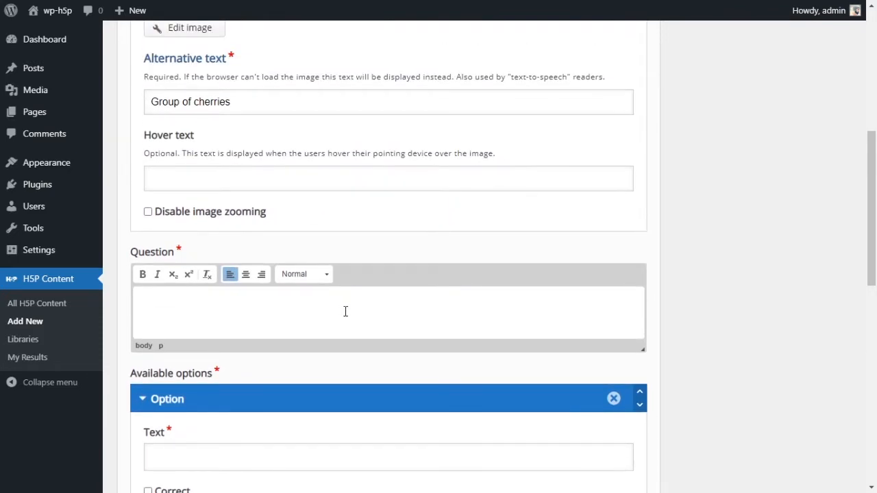
text(ow ma)
key(BackSpace)
text(many che)
scroll(581, 246, up, 2)
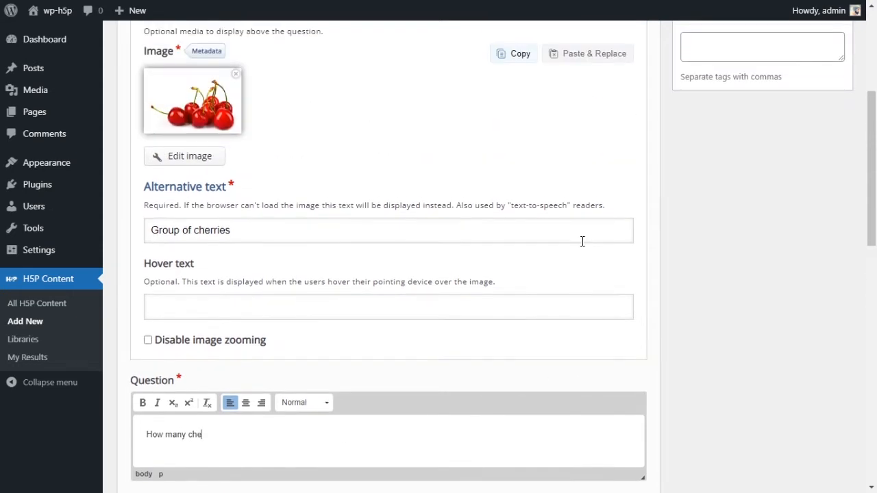
scroll(582, 247, down, 2)
text(rrie)
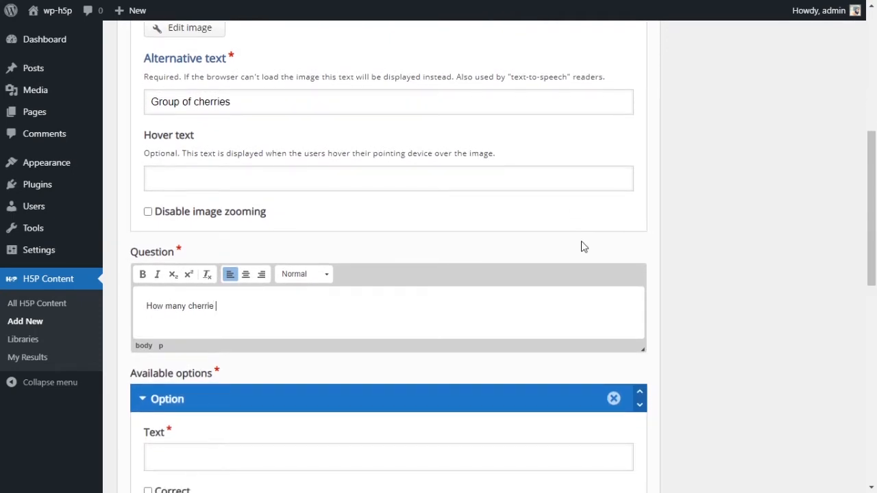
text(s are in the picture?)
Step: Try bold formatting and the centre and right alignments on the question text, restoring left alignment
triple_click(191, 302)
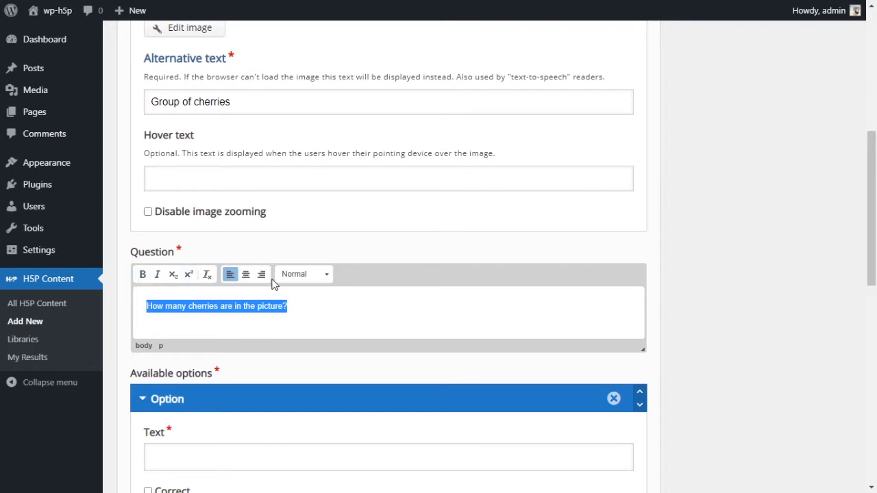
click(327, 275)
double_click(227, 306)
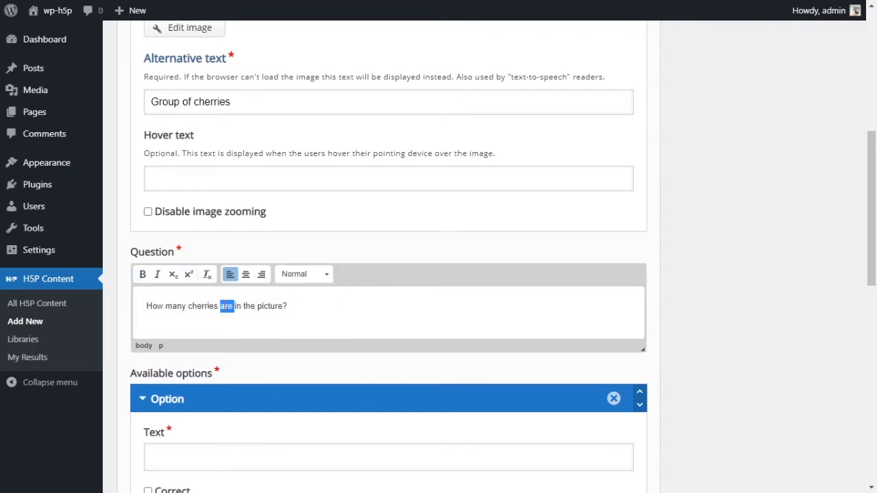
triple_click(226, 306)
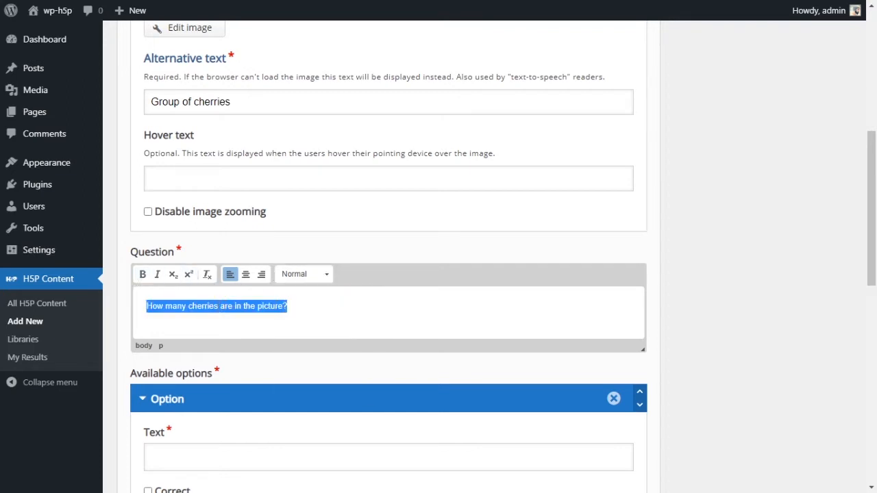
click(143, 274)
key(ctrl+b)
click(244, 276)
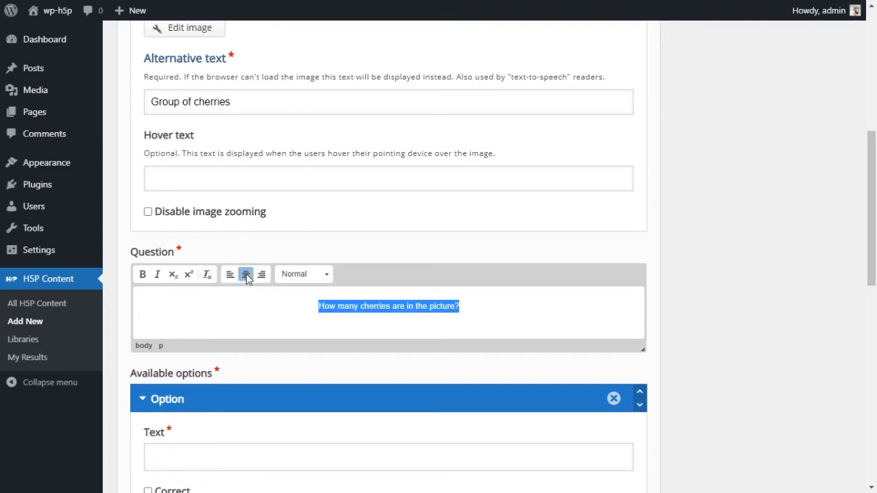
click(261, 276)
click(245, 275)
click(231, 276)
Step: Try the Heading 2 paragraph format on the question text and restore it to Normal
click(299, 276)
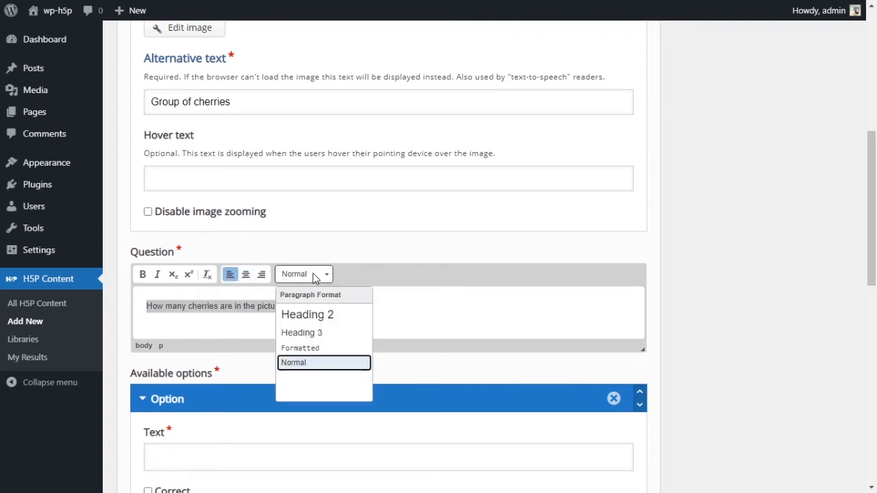
click(339, 322)
triple_click(340, 313)
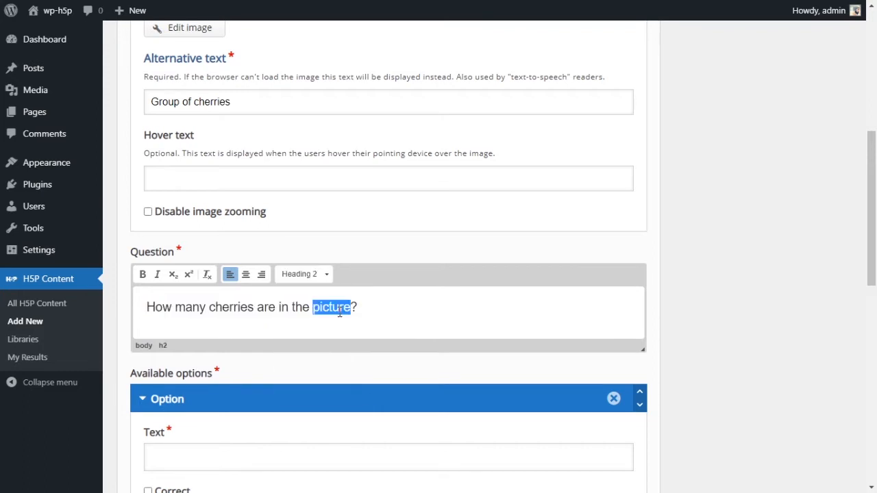
click(329, 276)
click(416, 299)
triple_click(328, 308)
click(325, 275)
click(322, 363)
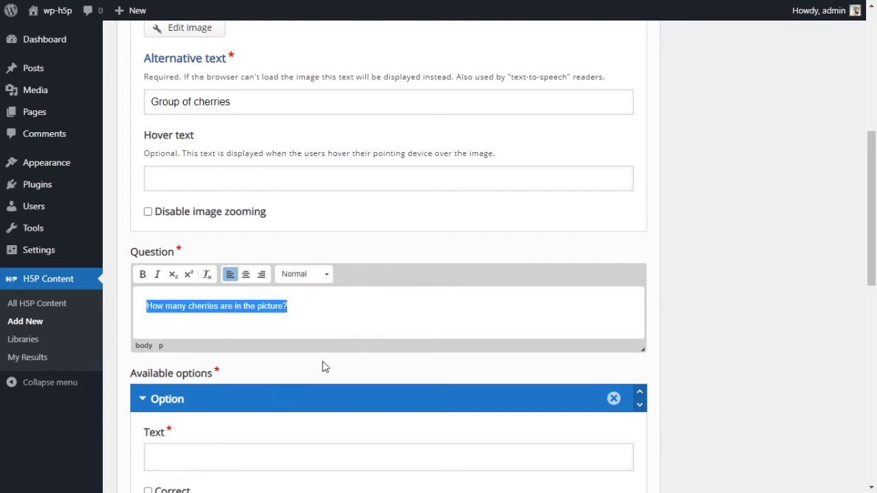
click(350, 319)
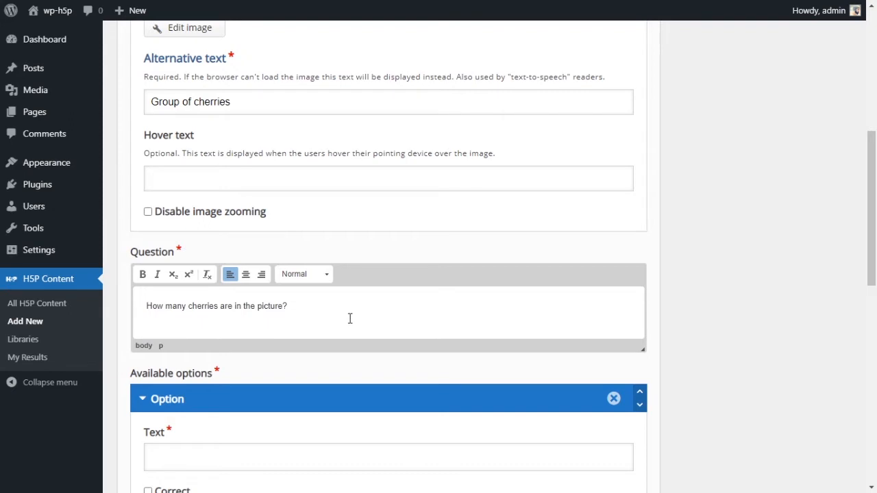
Step: Enter "3 cherries" as the text of the first answer option
scroll(350, 319, down, 2)
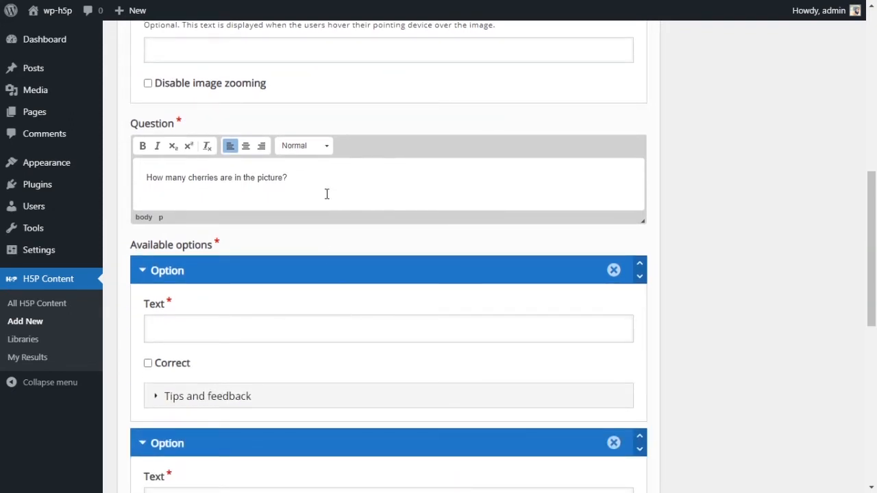
scroll(327, 194, up, 1)
scroll(327, 215, down, 3)
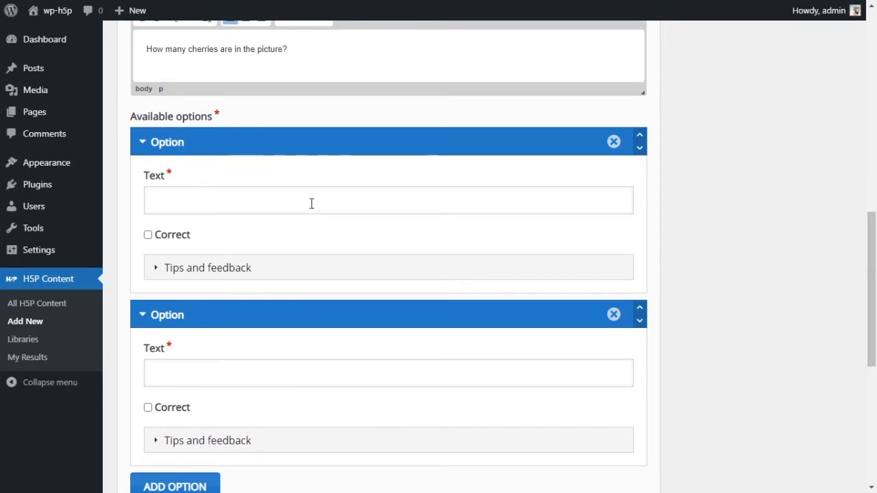
click(310, 202)
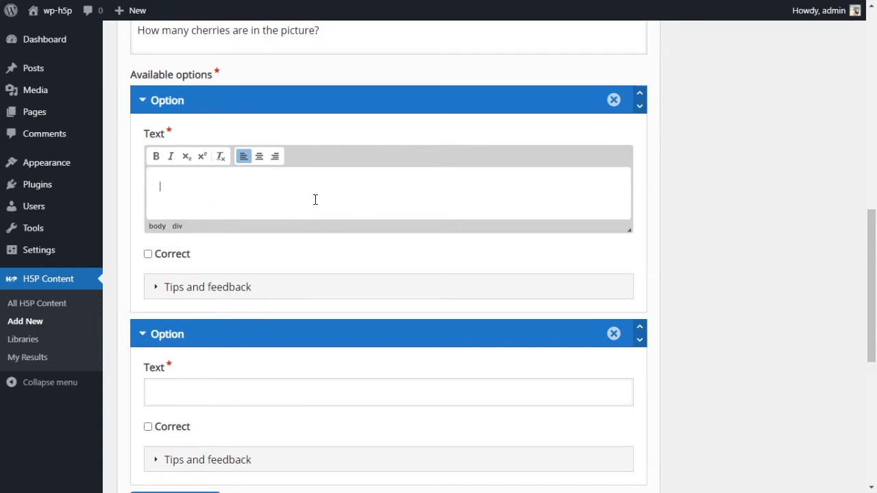
text(3 cherries)
Step: Mark the "3 cherries" answer option as correct
scroll(357, 242, down, 2)
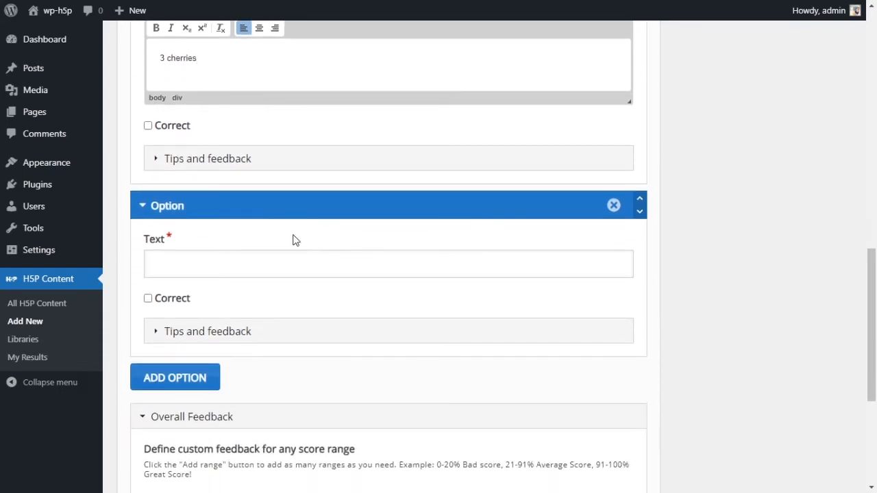
scroll(294, 240, up, 1)
scroll(260, 204, up, 1)
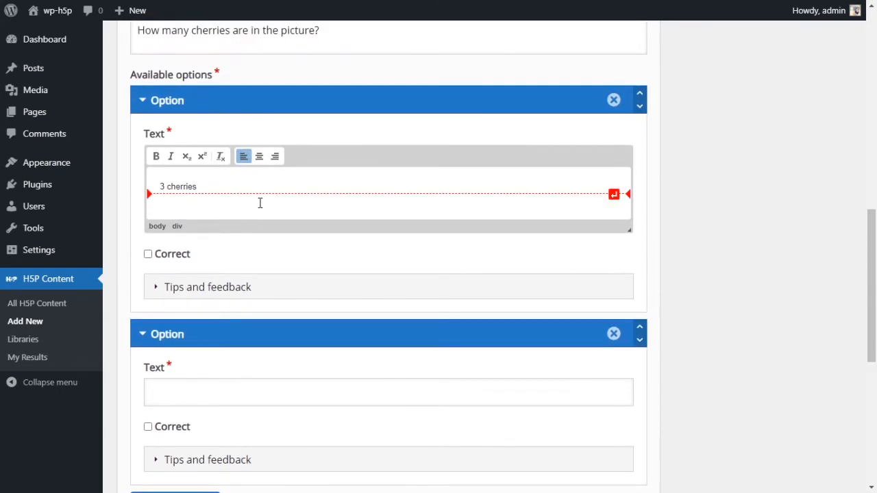
click(148, 255)
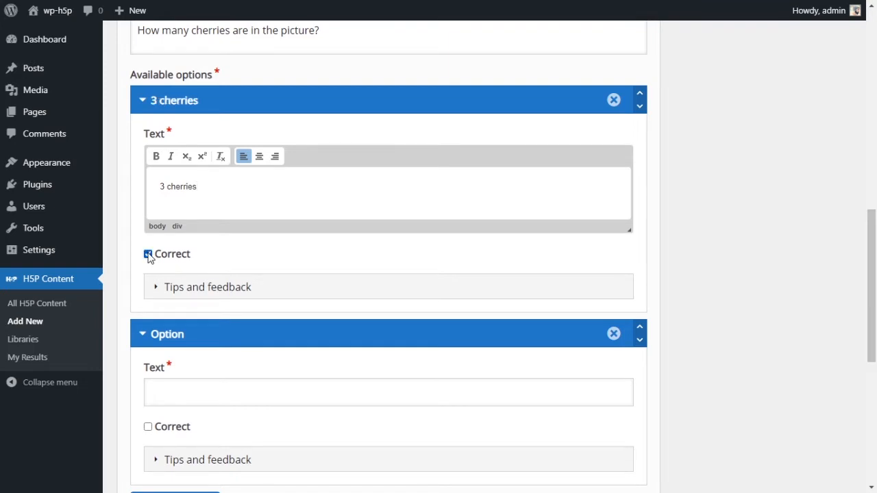
double_click(185, 257)
click(206, 257)
scroll(244, 256, up, 3)
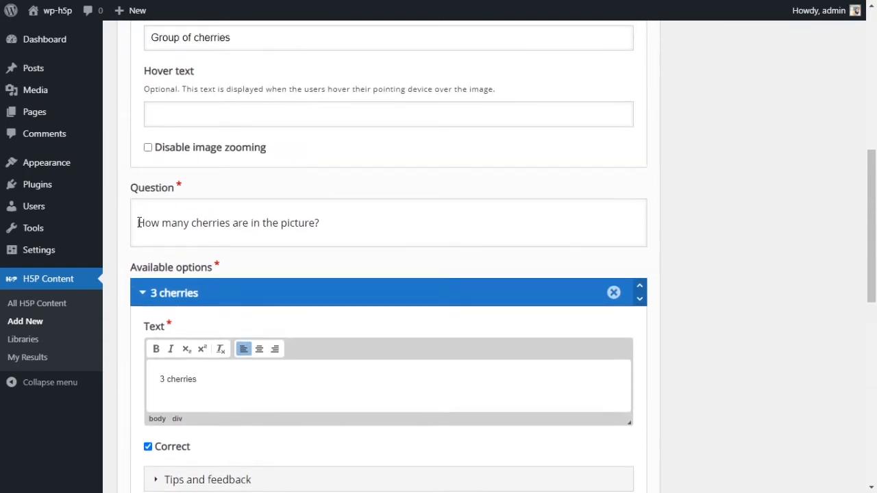
scroll(505, 223, up, 4)
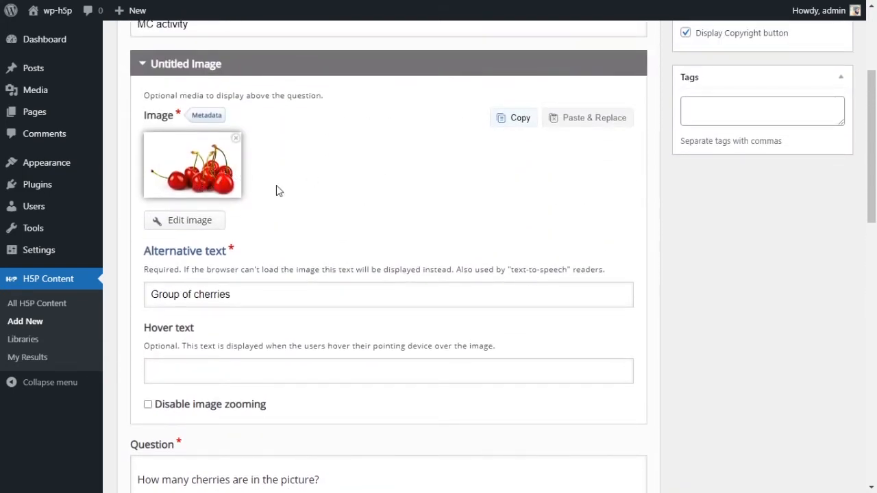
scroll(430, 233, down, 4)
scroll(430, 234, down, 1)
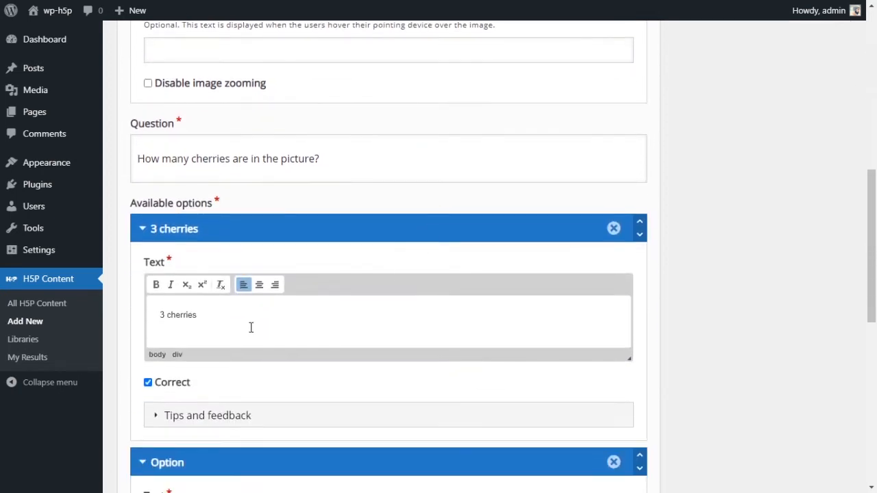
Step: Unmark the "3 cherries" answer option as correct
click(184, 383)
scroll(299, 378, down, 1)
scroll(299, 379, down, 1)
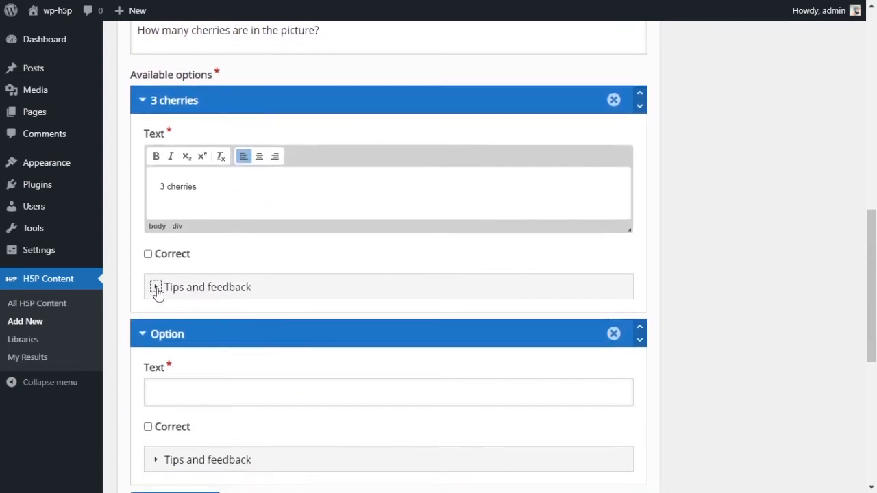
Step: Add the tip text "count the cherries in the picture." to the "3 cherries" option
click(156, 287)
scroll(364, 302, down, 1)
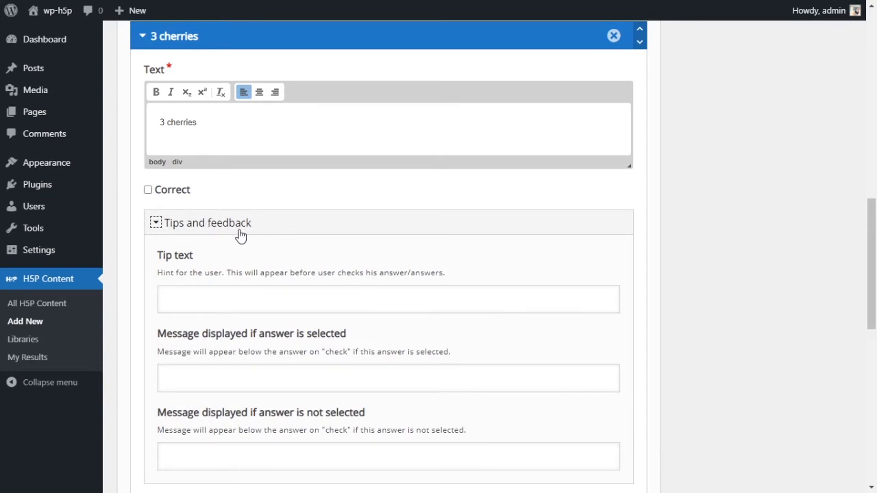
click(306, 300)
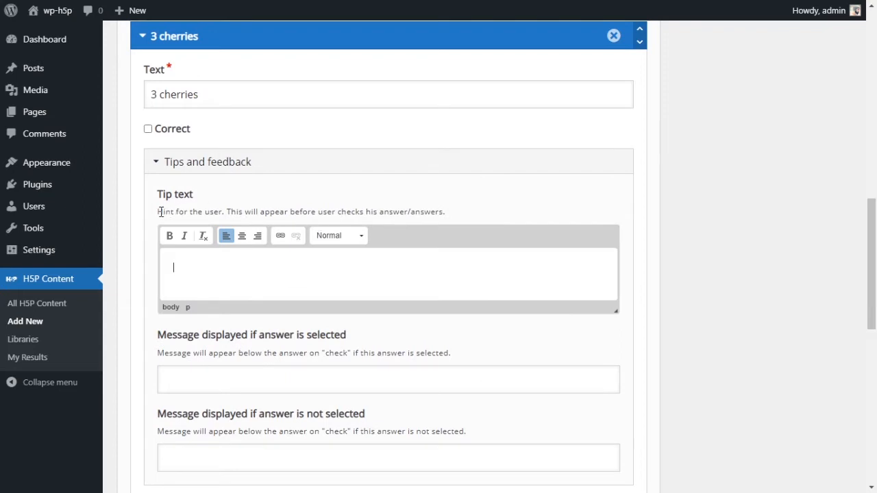
drag(157, 212, 464, 215)
click(464, 214)
click(244, 274)
text(count the cherries in the picture)
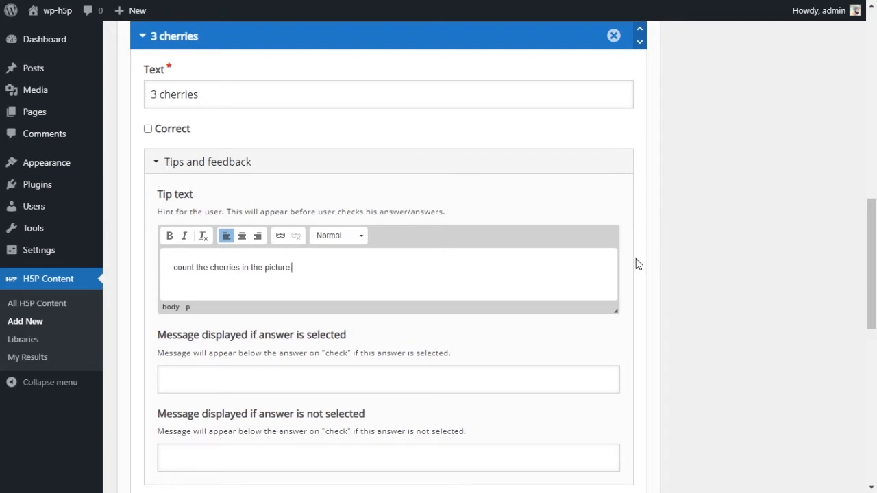
Step: Set the message displayed if "3 cherries" is selected to "Are you sure? do you want to count again?"
scroll(335, 291, down, 2)
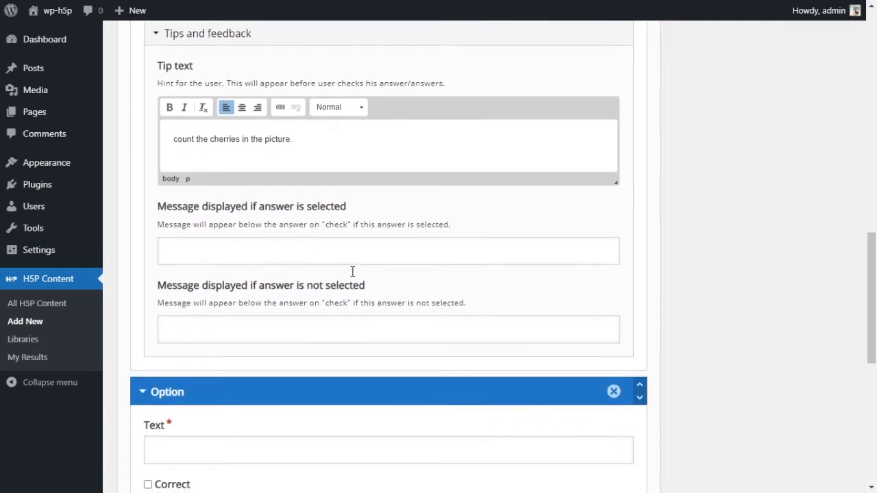
click(280, 253)
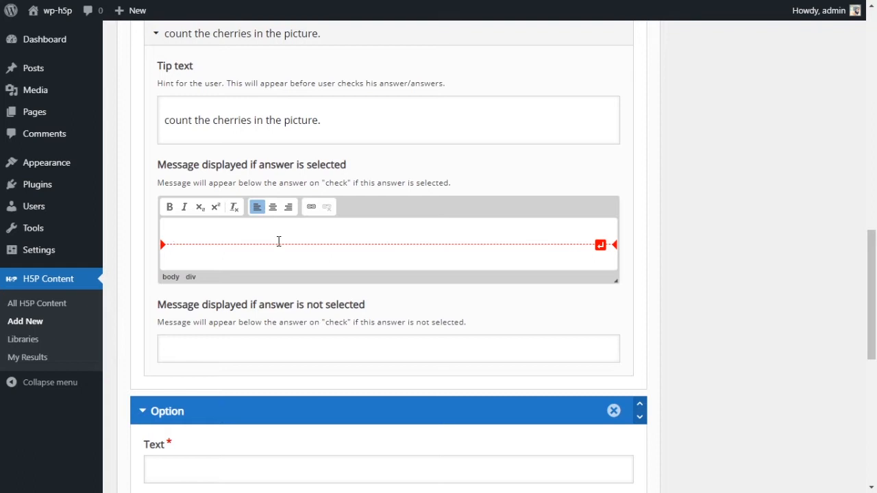
text(Are y)
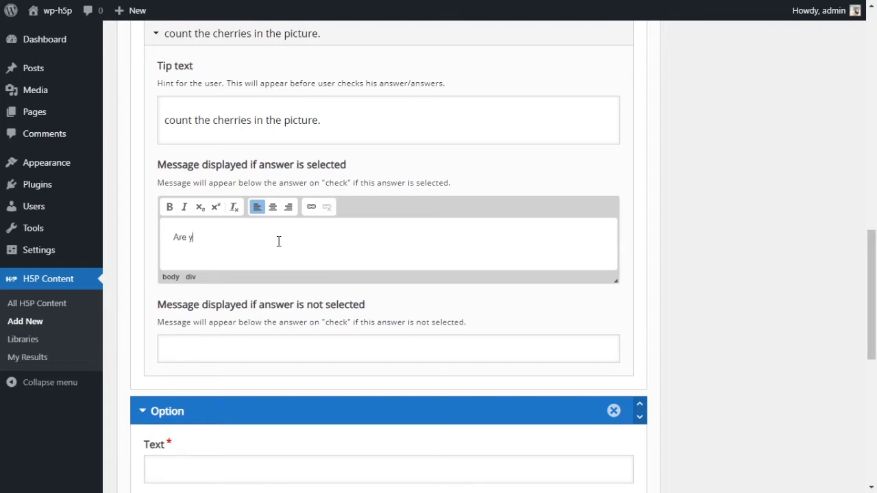
text(ou sure? do you want to count again?)
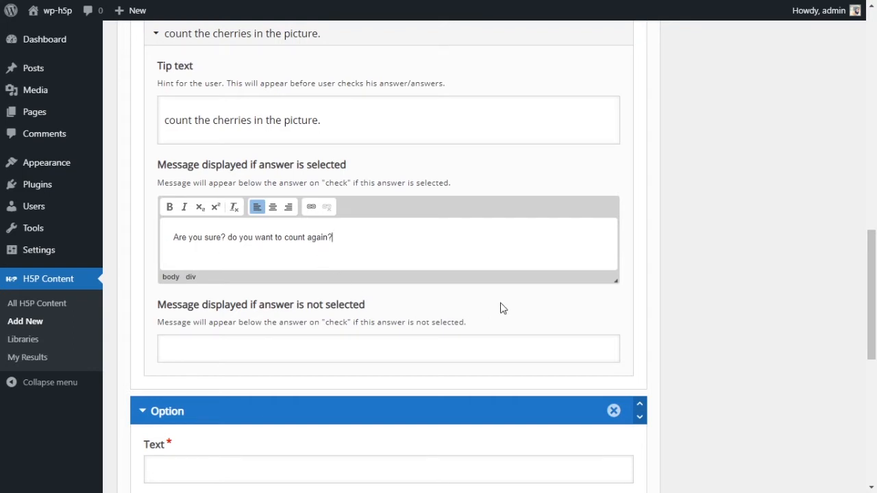
click(310, 339)
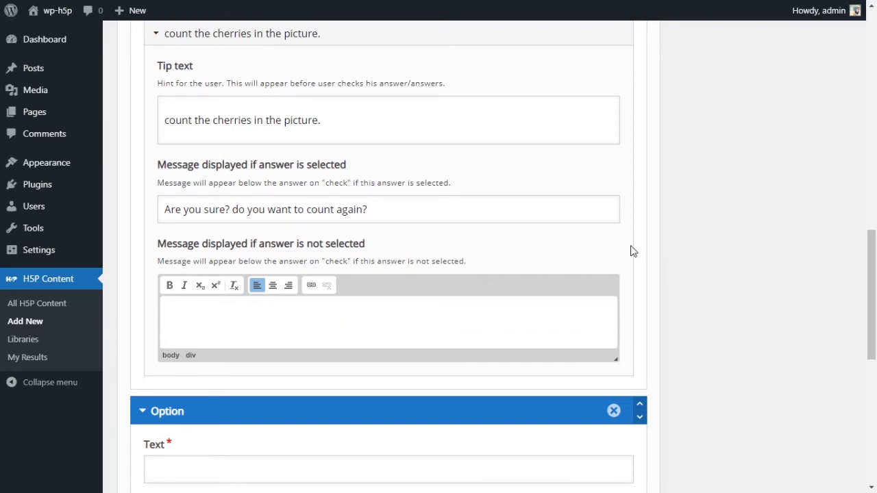
Step: Enter "4 cherries" as the text of the second answer option
scroll(627, 246, up, 1)
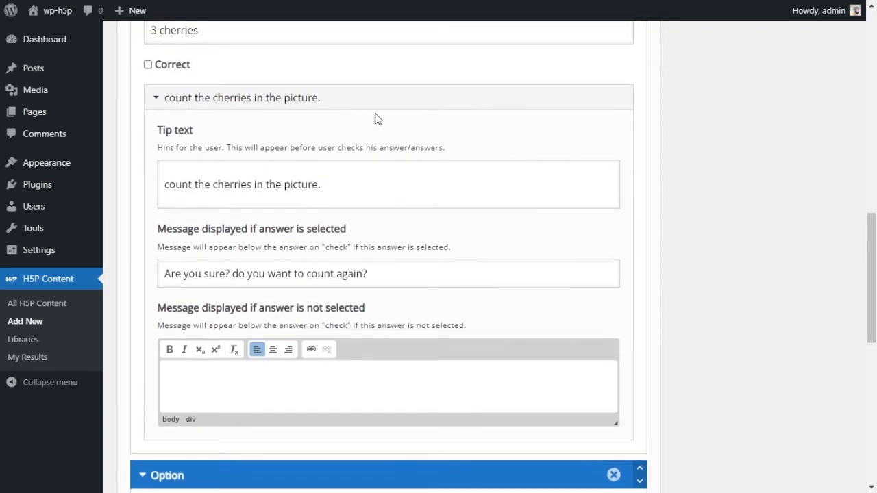
scroll(287, 135, up, 1)
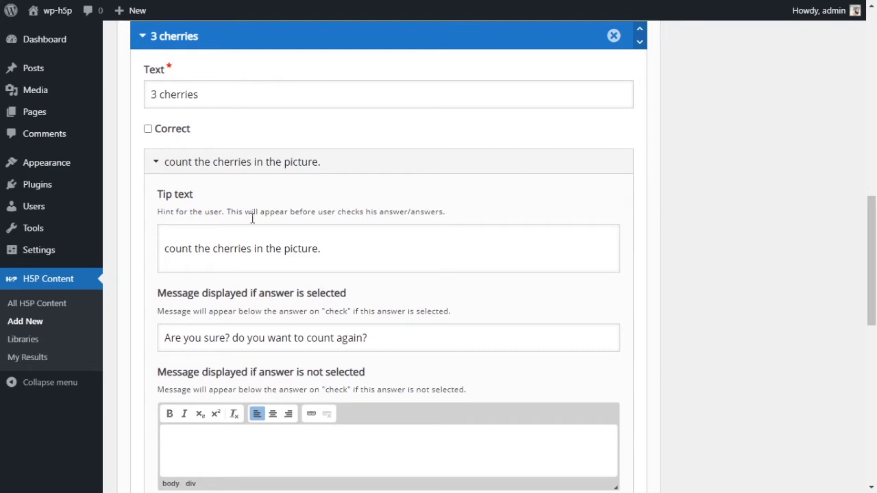
scroll(275, 196, down, 6)
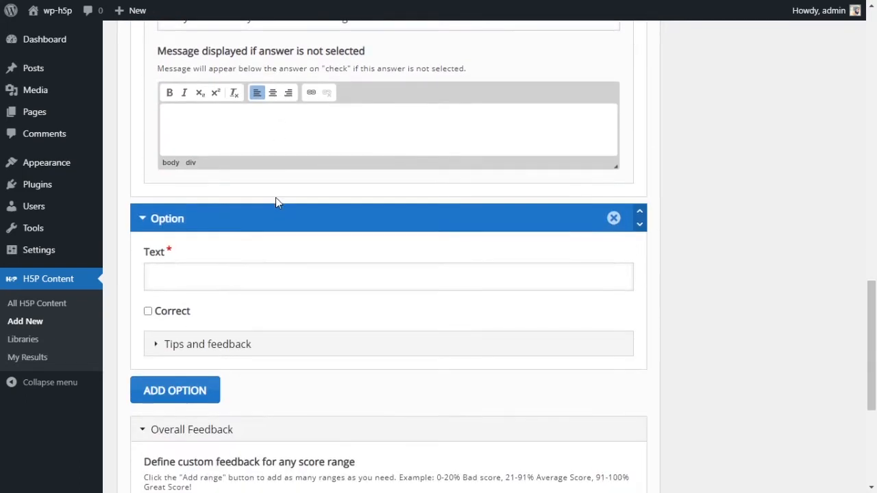
click(277, 199)
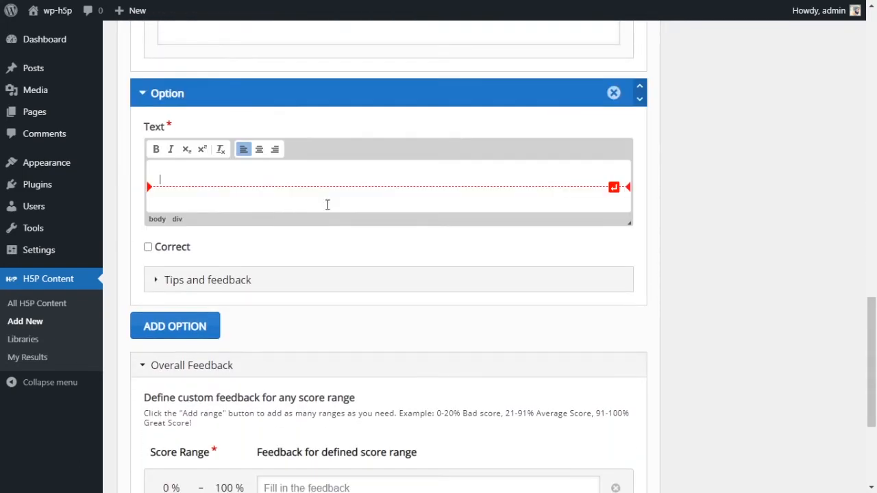
text(4 cherries)
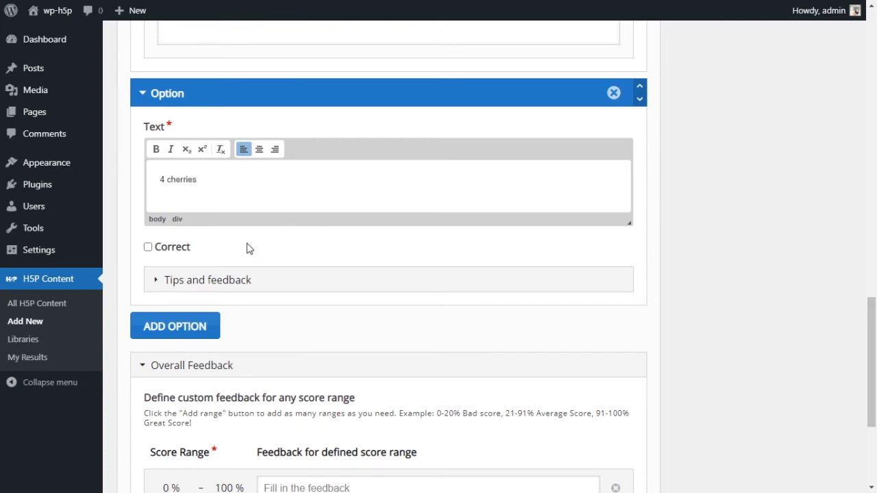
Step: Inspect the tip and feedback fields of the "4 cherries" option and review the cherries image and question
click(166, 280)
scroll(235, 296, down, 2)
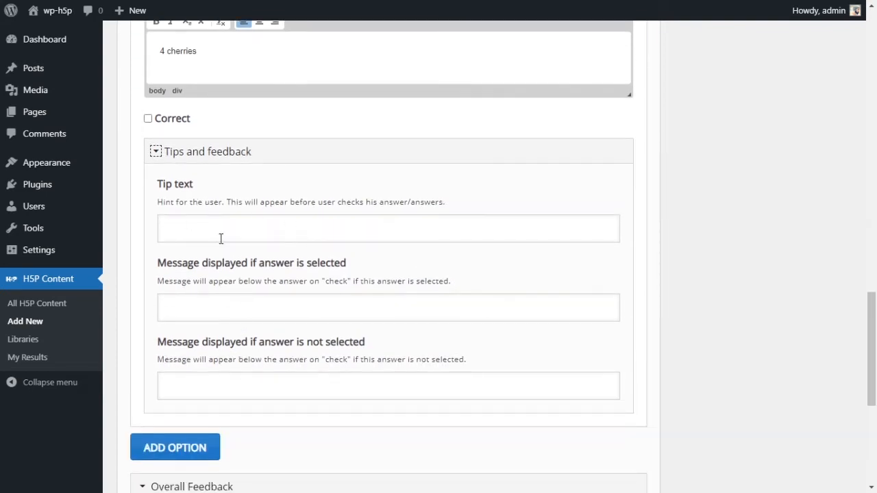
click(214, 159)
scroll(274, 203, up, 4)
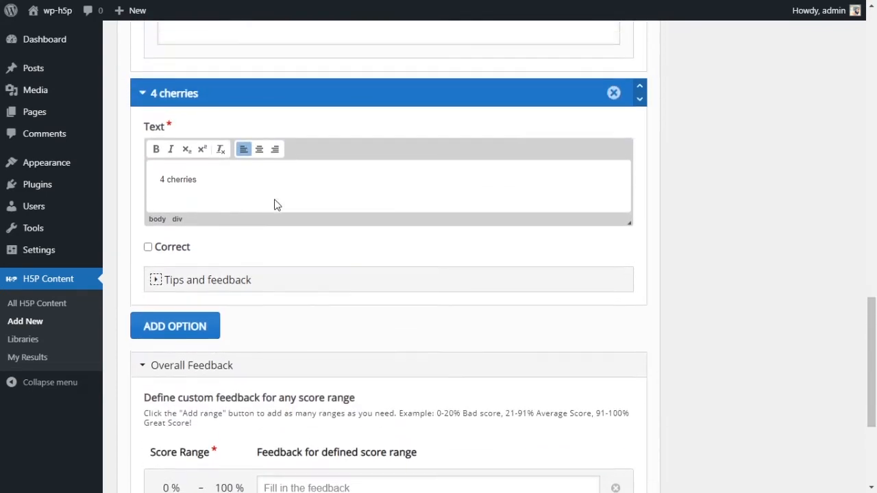
scroll(376, 202, up, 9)
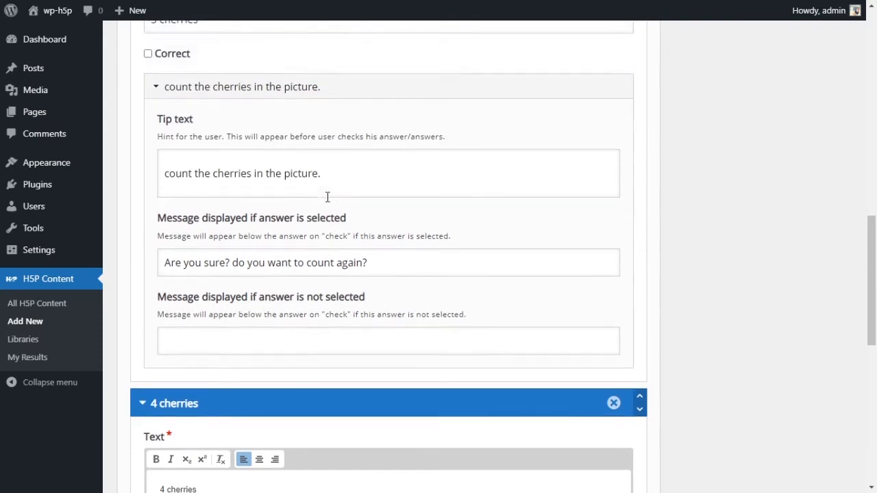
scroll(328, 202, up, 2)
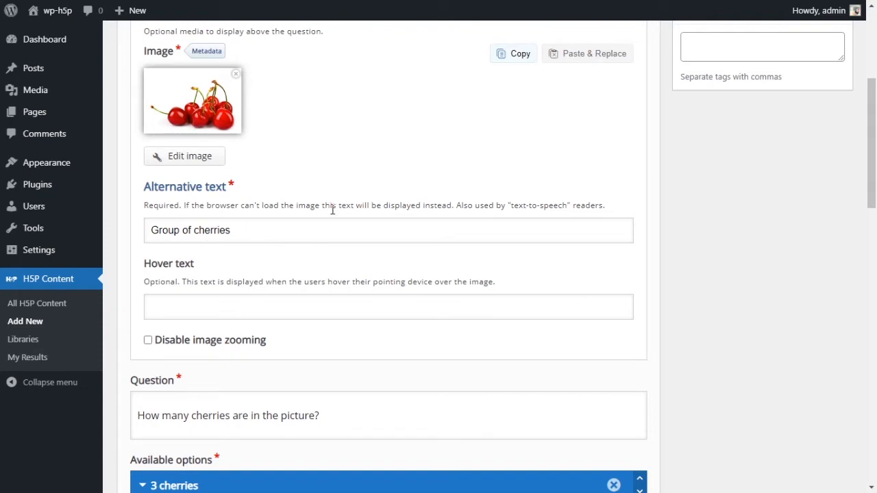
Step: Add a third answer option with the text "5 cherries"
scroll(333, 210, down, 10)
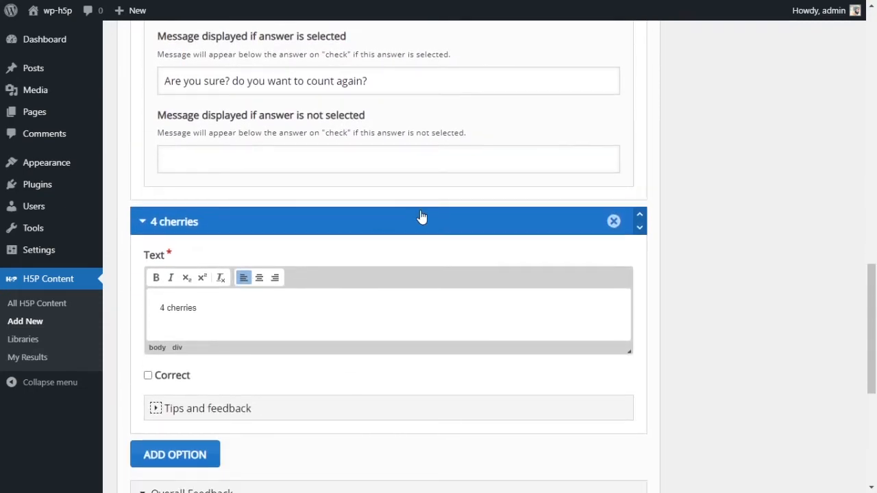
scroll(420, 216, down, 2)
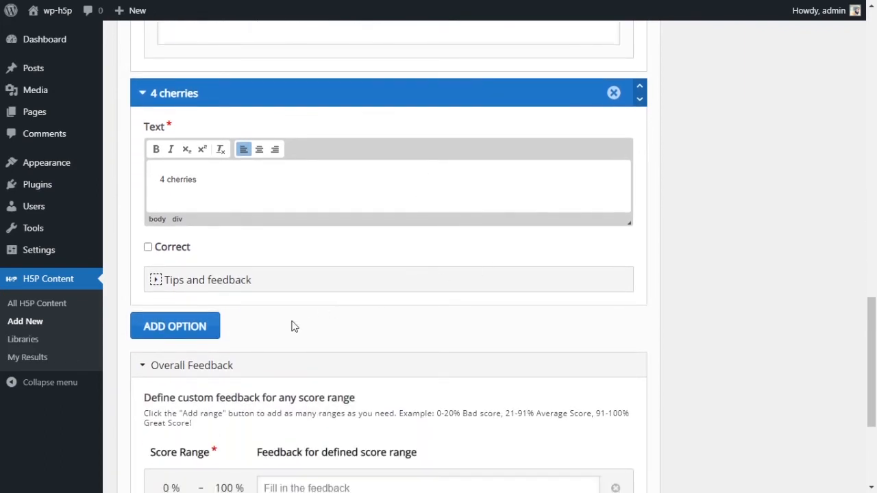
click(186, 333)
scroll(273, 363, down, 1)
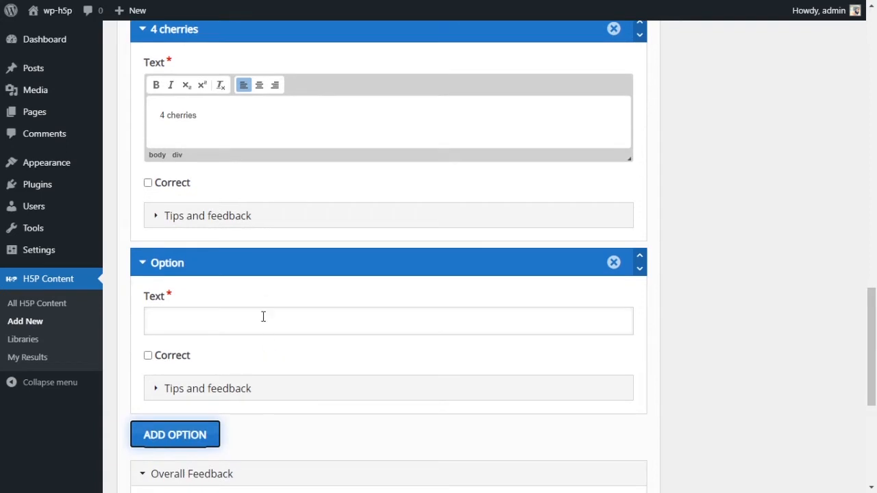
click(262, 316)
text(5 ch)
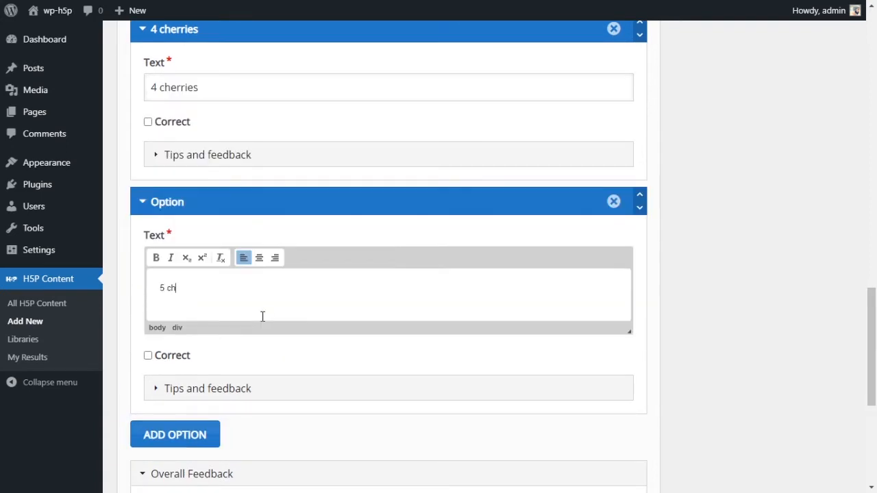
text(erries)
Step: Add a fourth answer option with the text "7 cherries" and mark it as correct
scroll(232, 345, down, 2)
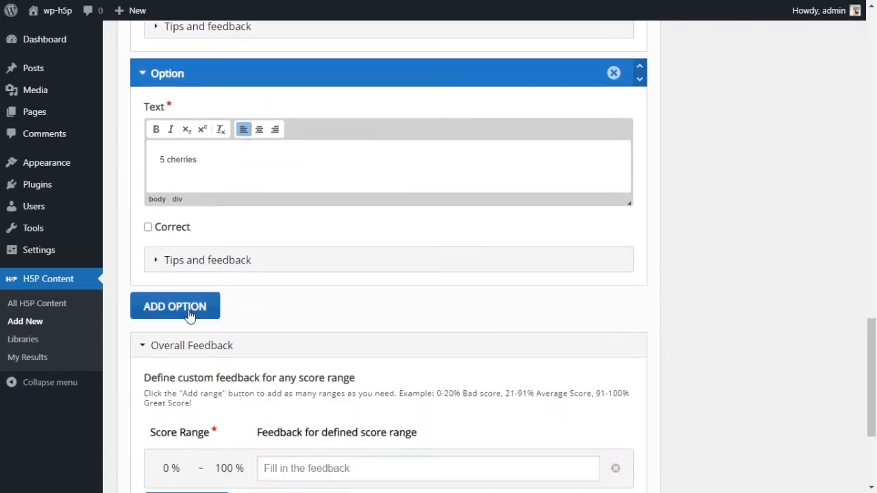
click(190, 314)
click(257, 361)
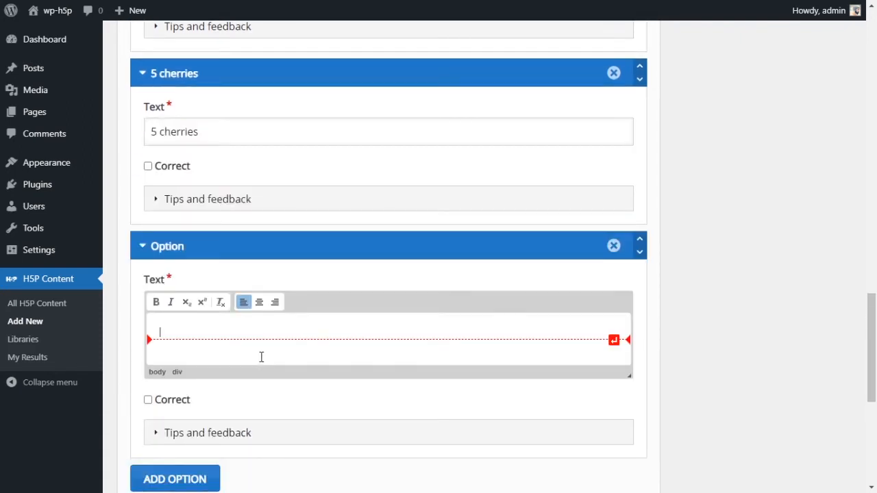
text(7 cherr)
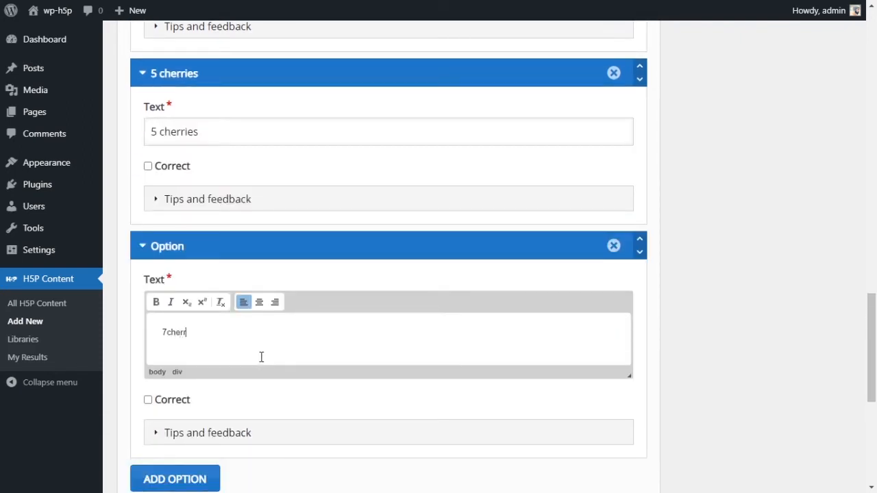
text(ies)
click(167, 332)
click(149, 401)
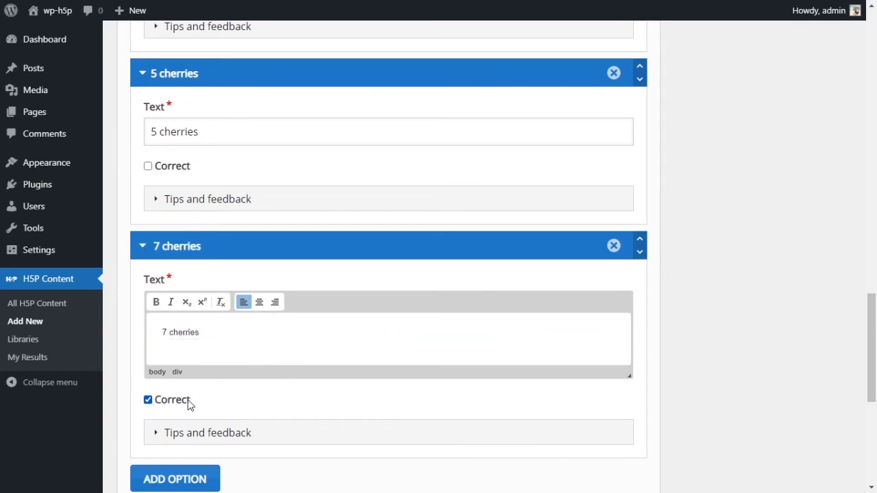
Step: Look at the tip and feedback fields of the "7 cherries" and "5 cherries" options
scroll(251, 405, down, 1)
click(230, 370)
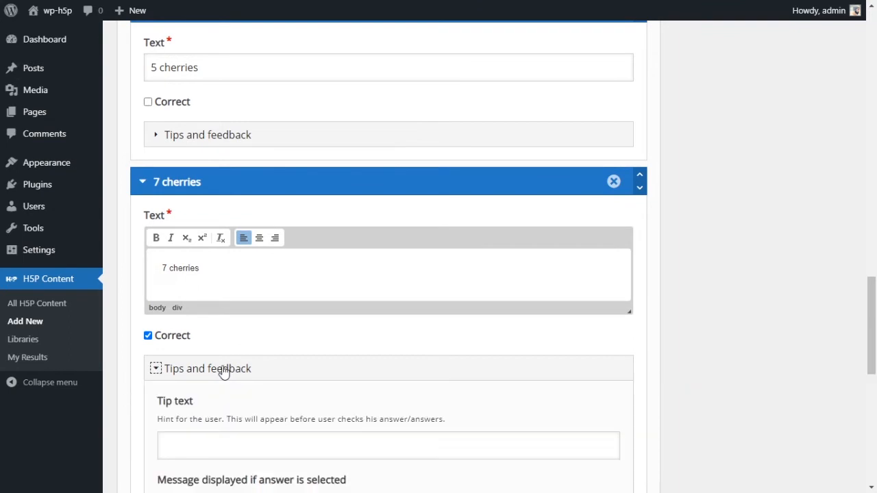
click(215, 370)
click(205, 140)
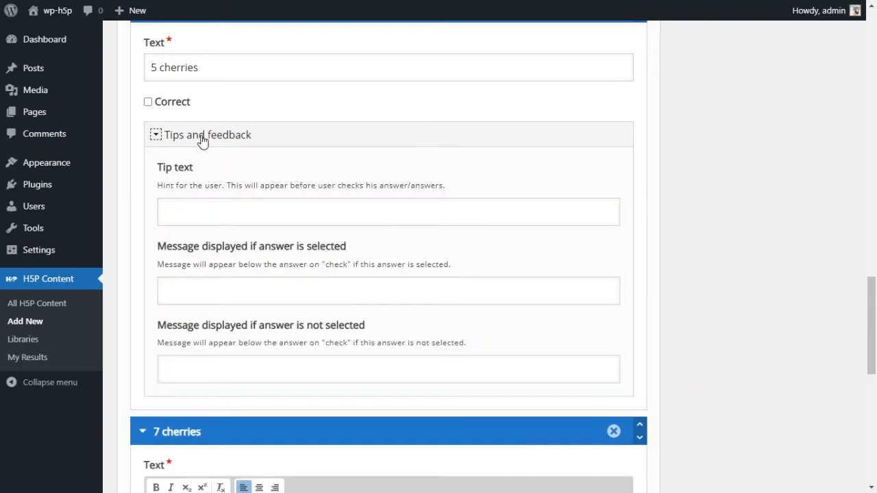
click(202, 139)
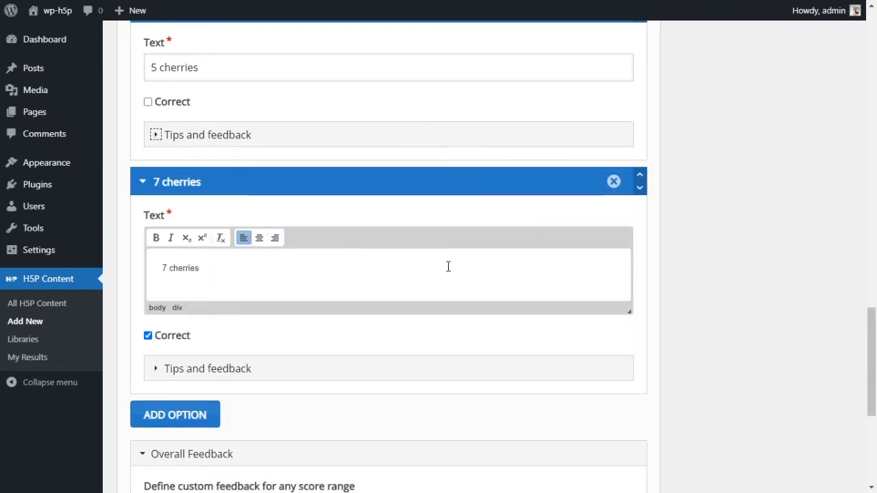
Step: Add a second score range to the overall feedback
mouse_move(869, 342)
mouse_down()
mouse_move(874, 204)
mouse_move(875, 405)
mouse_move(876, 341)
mouse_up()
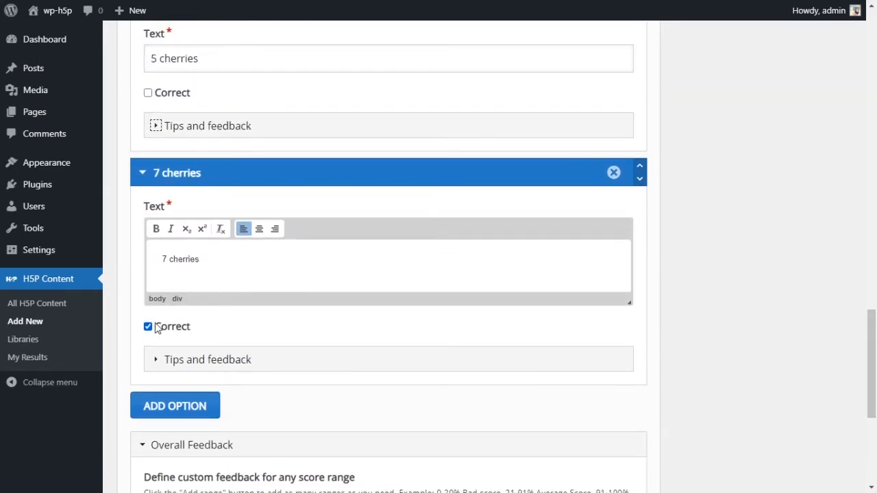
scroll(684, 322, down, 3)
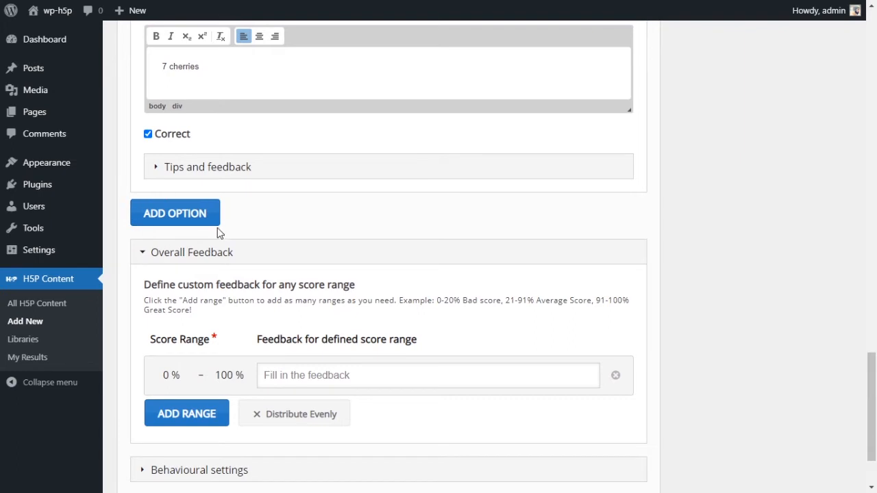
scroll(583, 255, down, 1)
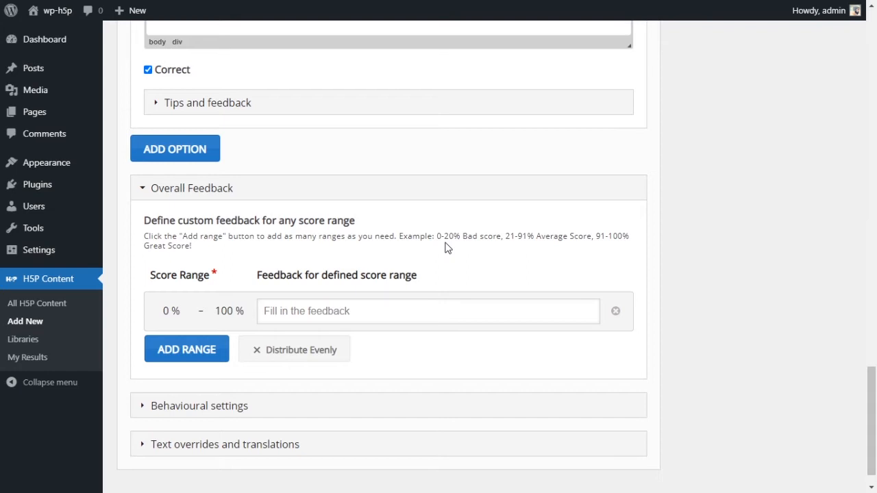
drag(873, 405, 876, 170)
drag(875, 141, 875, 405)
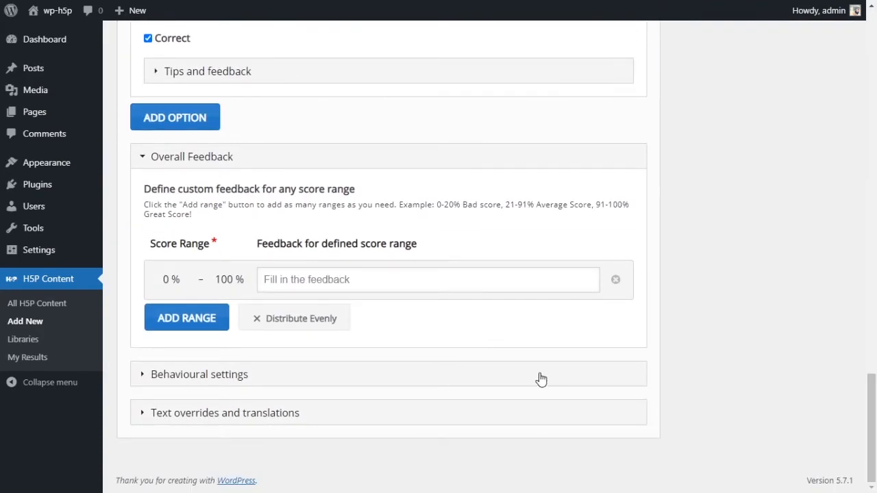
click(349, 279)
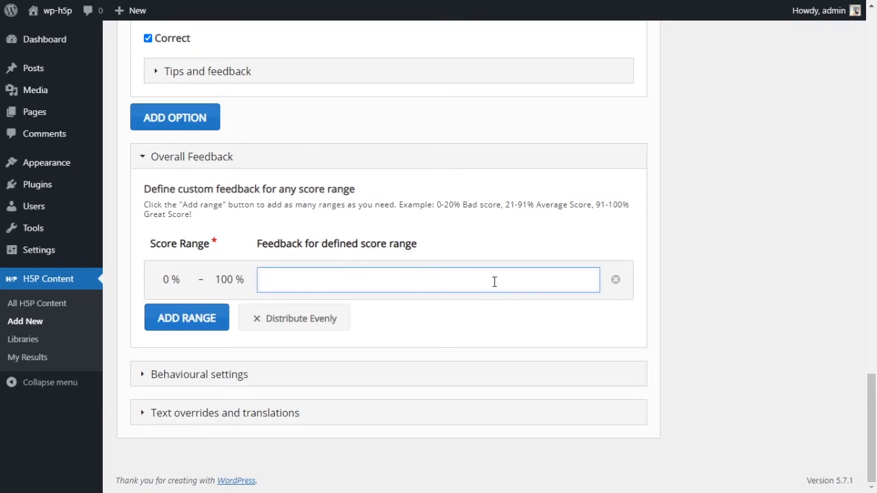
click(214, 327)
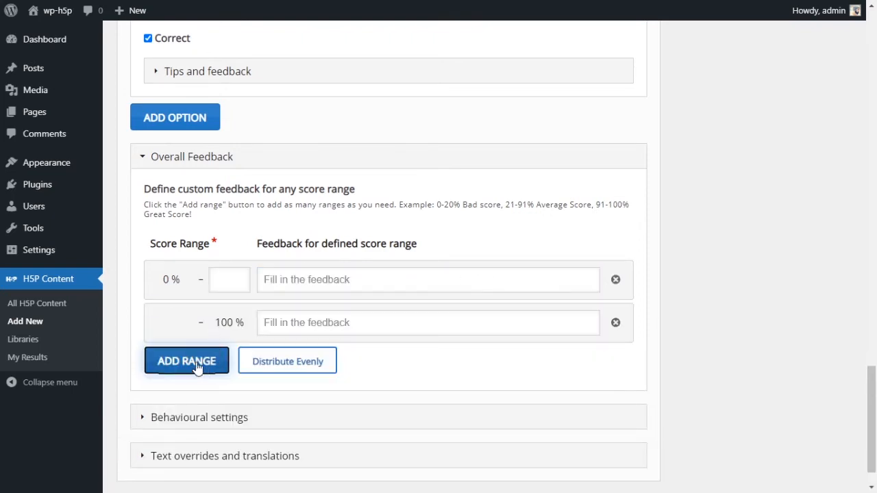
Step: Add a third and a fourth score range to the overall feedback
click(197, 365)
scroll(231, 381, down, 1)
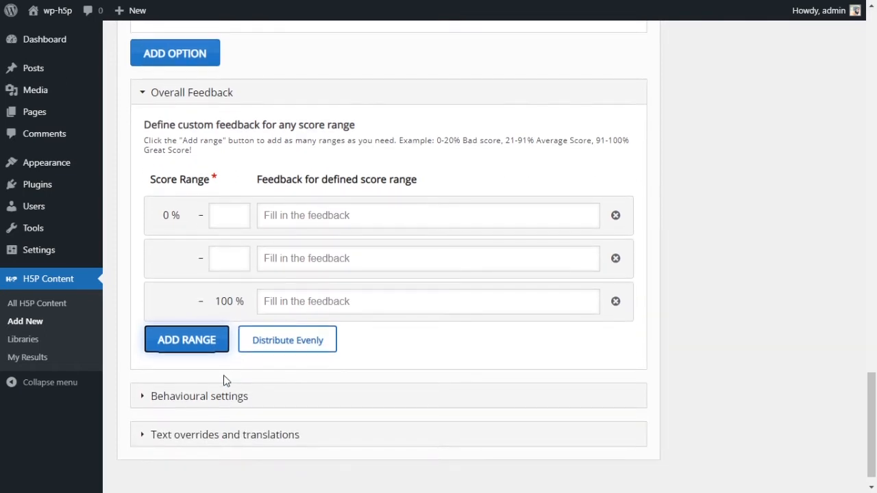
click(195, 348)
Step: End the first score range at 50% and give it the feedback "Sorry, you did not pass the activity."
click(233, 218)
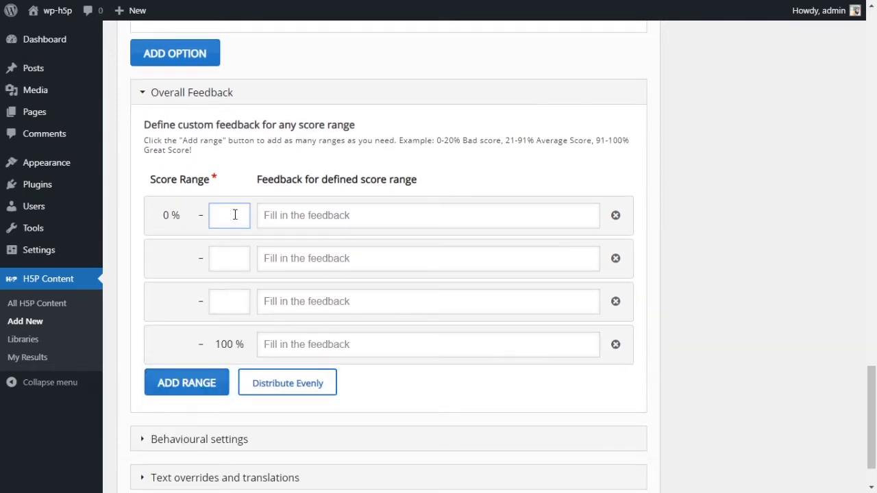
text(50)
click(315, 220)
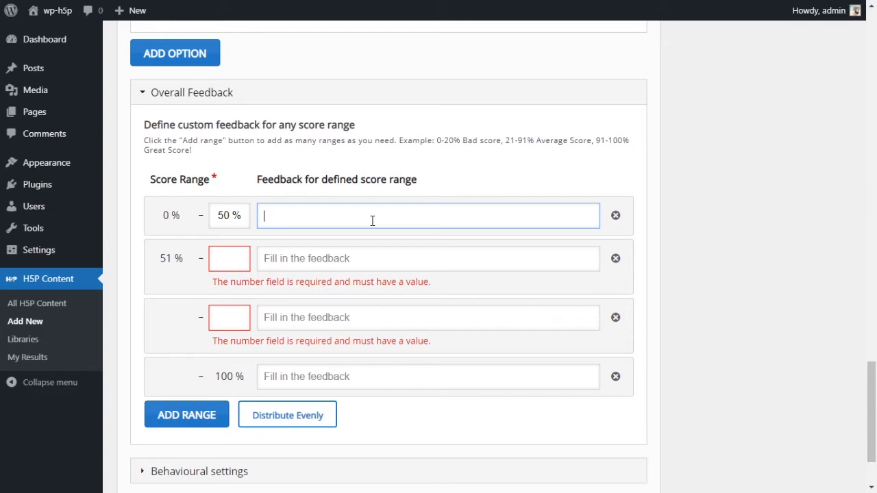
text(SOrry,)
key(BackSpace)
key(BackSpace)
key(BackSpace)
key(BackSpace)
key(BackSpace)
key(BackSpace)
text(orry, you did not )
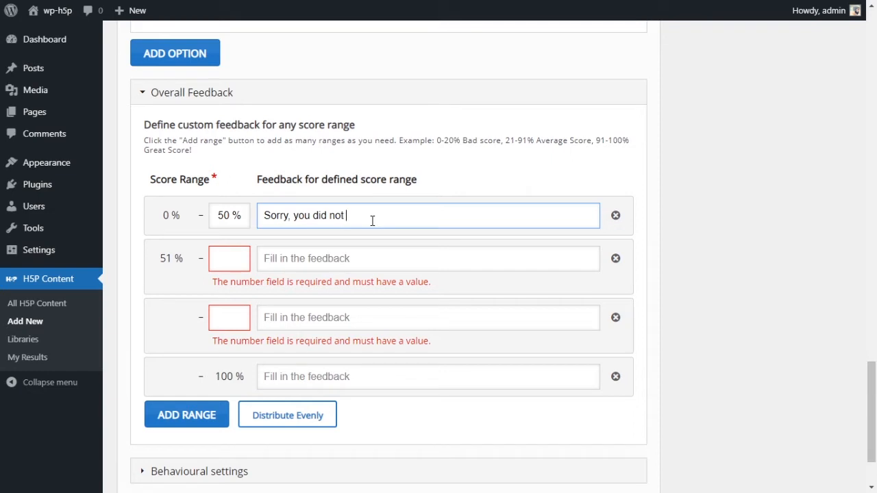
text(pass the activity.)
Step: End the second score range at 60% and give it the feedback "Good, you passed."
click(237, 256)
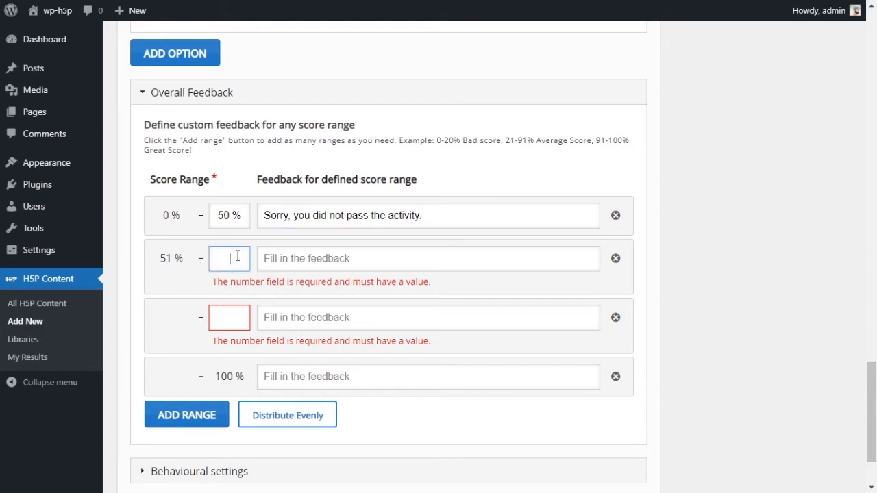
text(0)
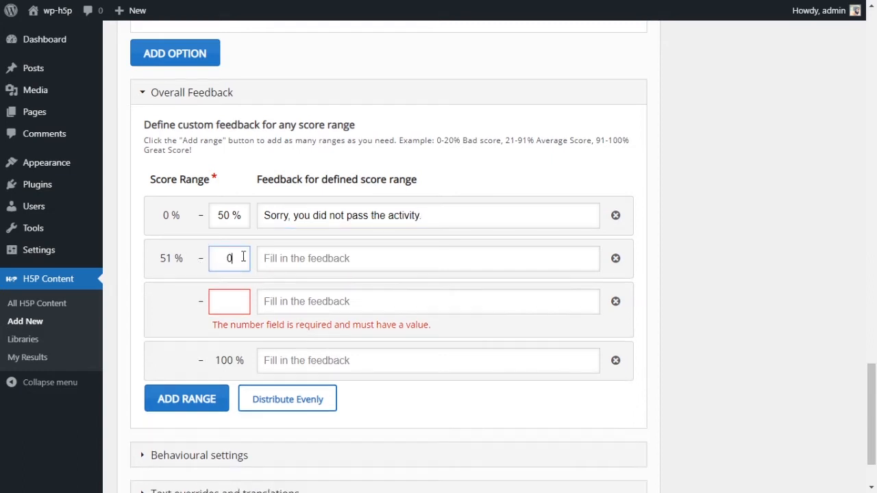
text(60)
click(333, 266)
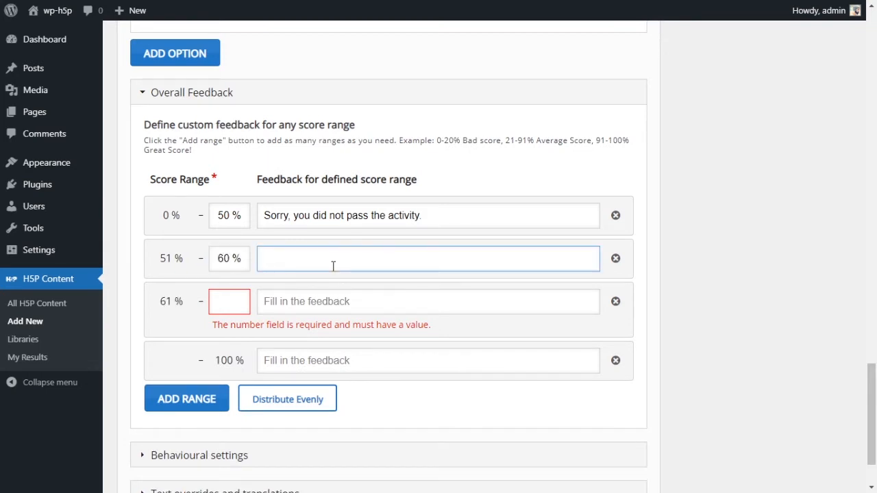
text(Good, you passed)
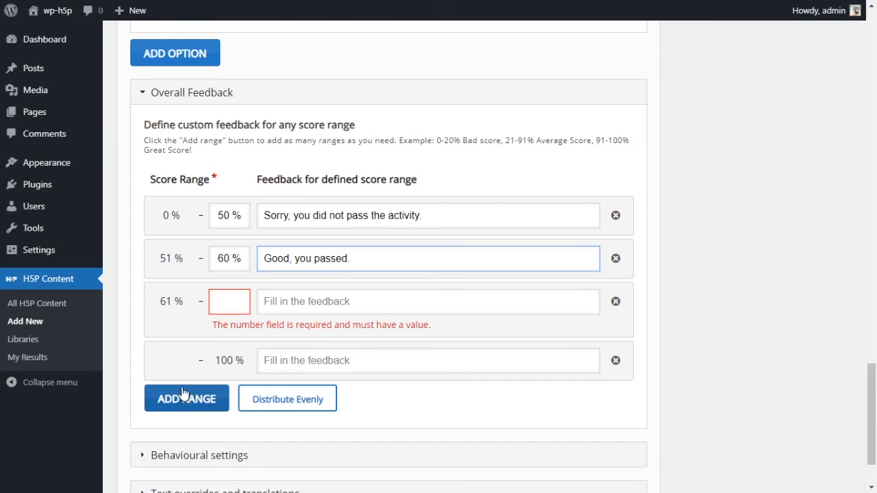
Step: End the third score range at 100% with the feedback "Great job" and remove the surplus fourth range
click(237, 304)
text(100)
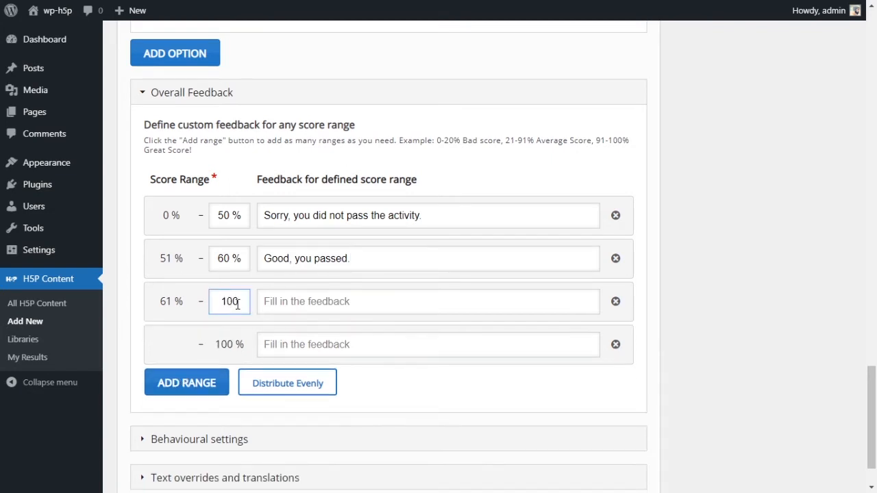
click(300, 303)
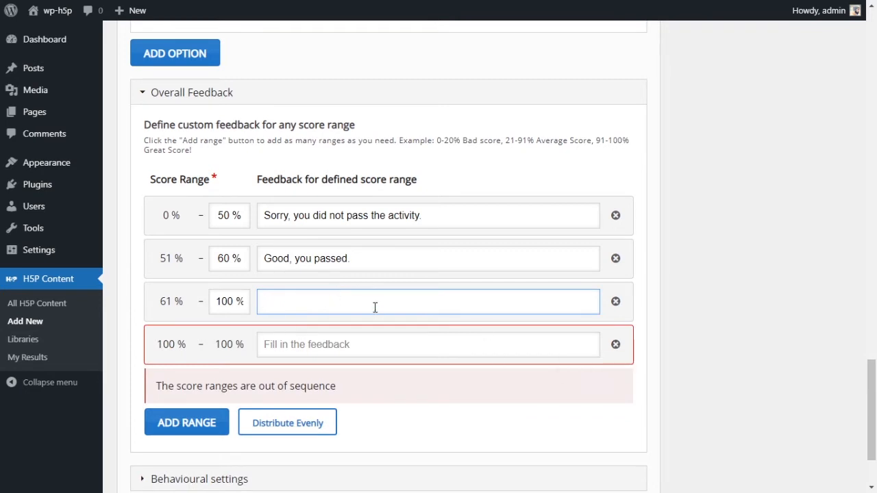
text(Great job)
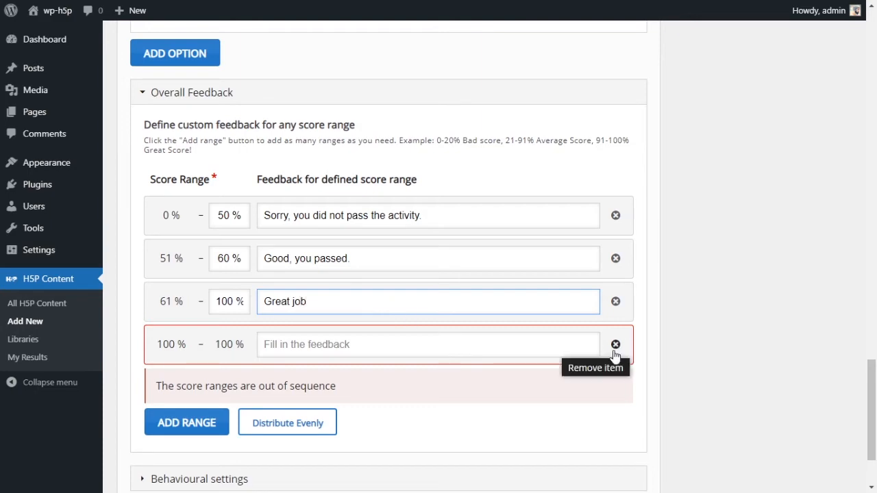
click(616, 346)
click(471, 441)
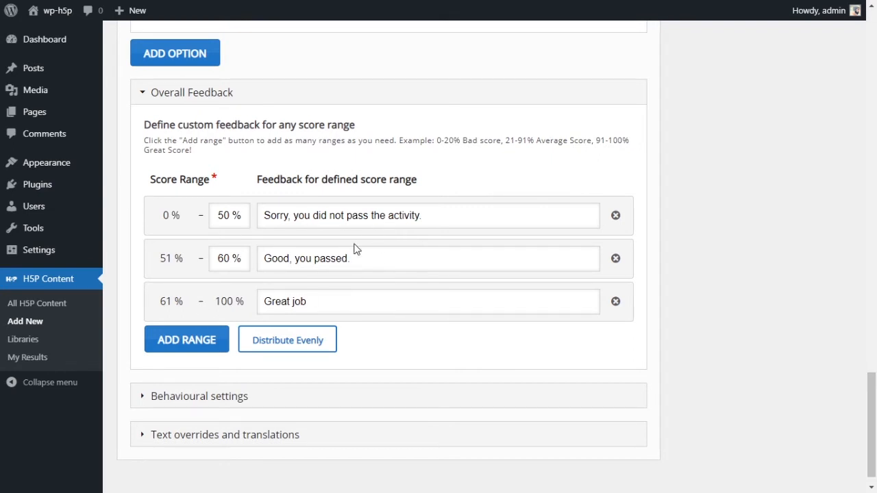
Step: Expand the behavioural settings of the activity
mouse_move(875, 382)
mouse_down()
mouse_move(876, 65)
mouse_move(875, 385)
mouse_up()
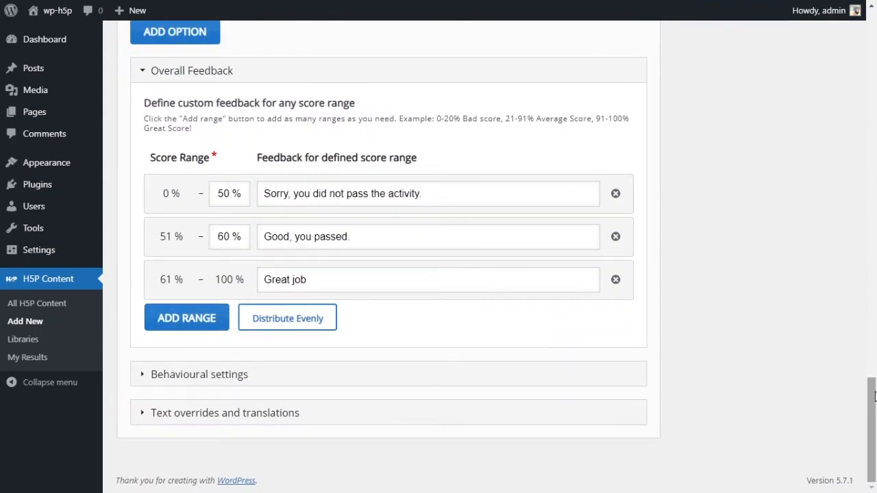
click(253, 385)
scroll(638, 364, down, 3)
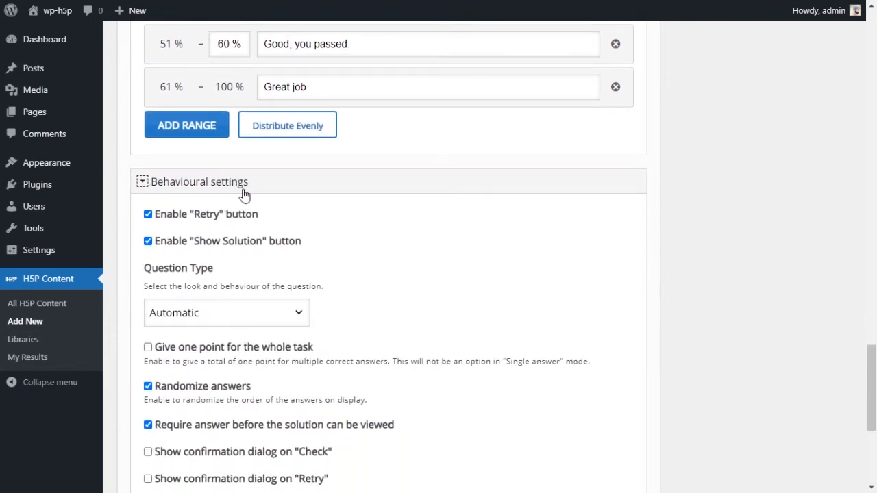
scroll(381, 198, down, 1)
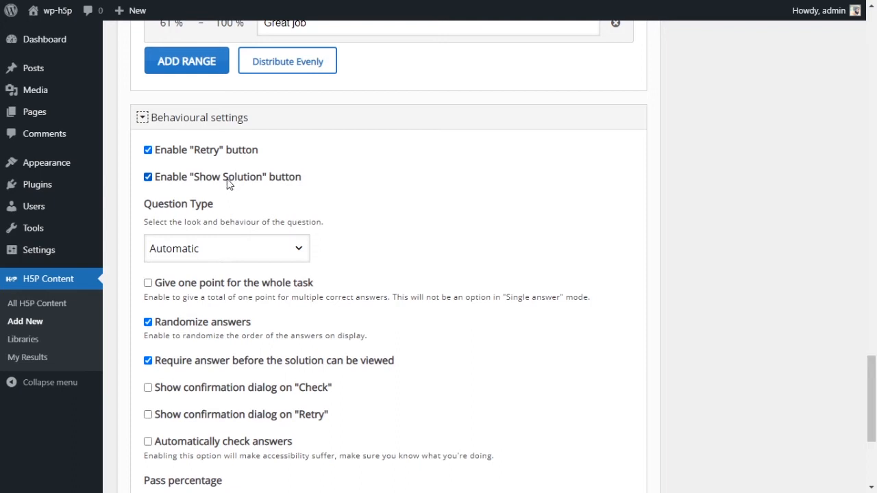
scroll(437, 190, down, 1)
Step: Set the question type to Multiple Choice (Checkboxes)
click(288, 193)
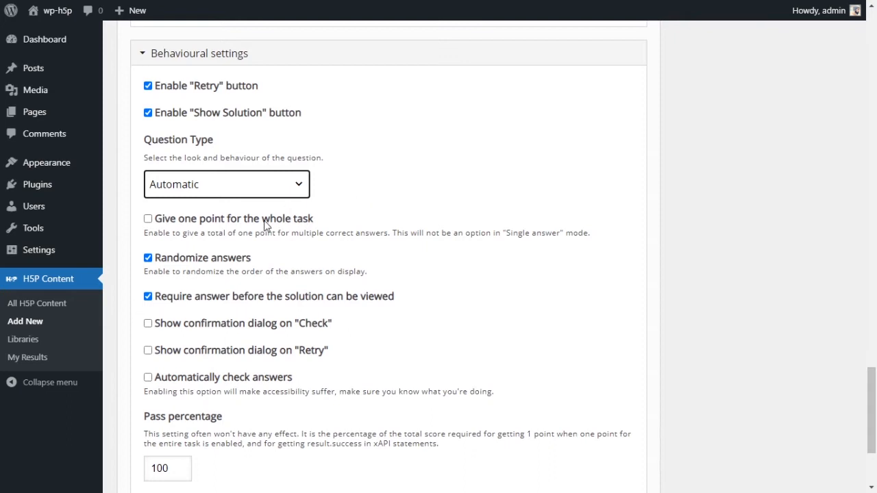
key(Down)
click(298, 188)
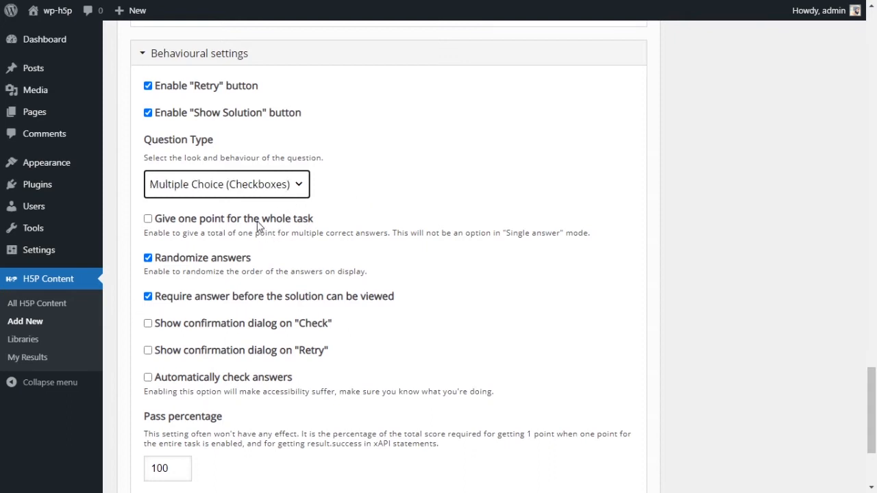
click(269, 204)
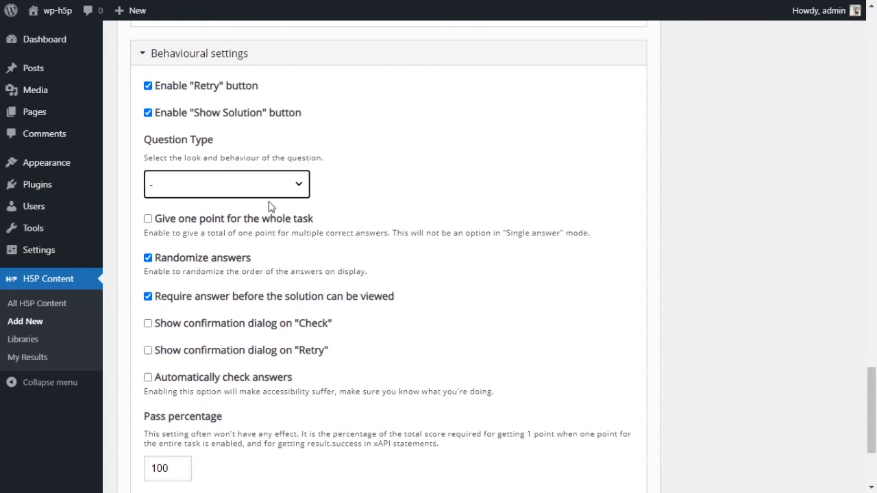
click(261, 241)
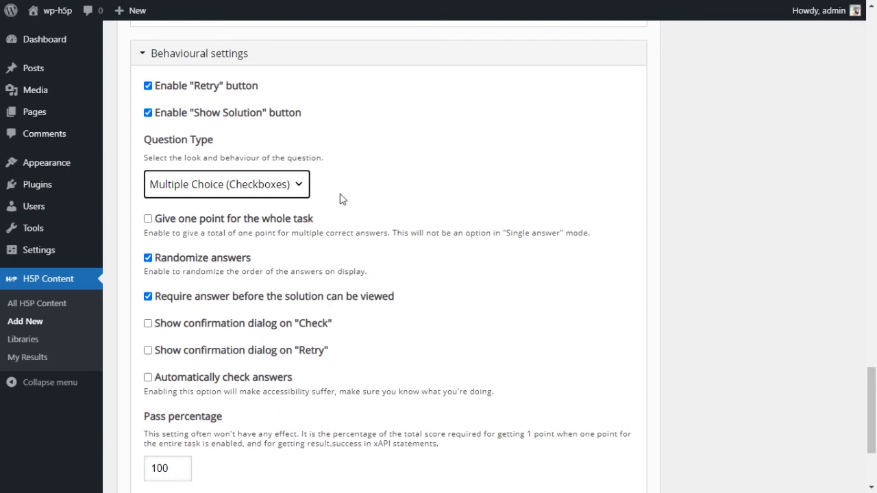
Step: Set the question type to Single Choice (Radio Buttons)
click(301, 186)
click(287, 248)
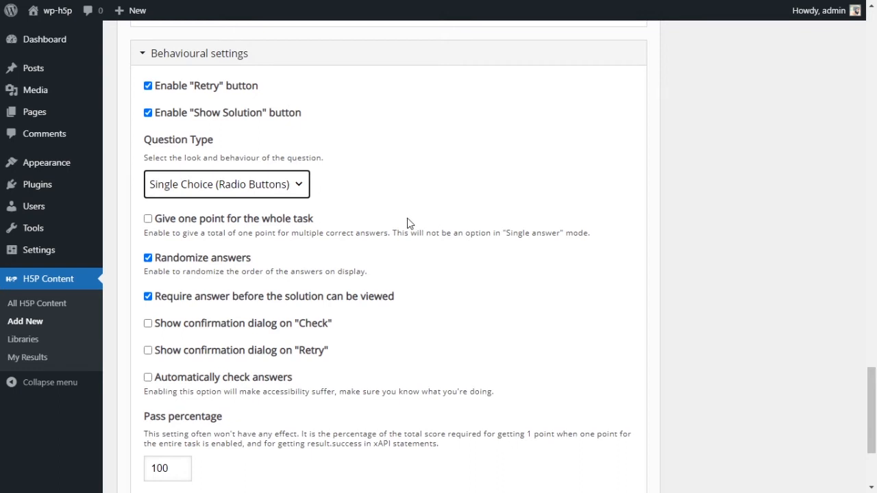
click(414, 254)
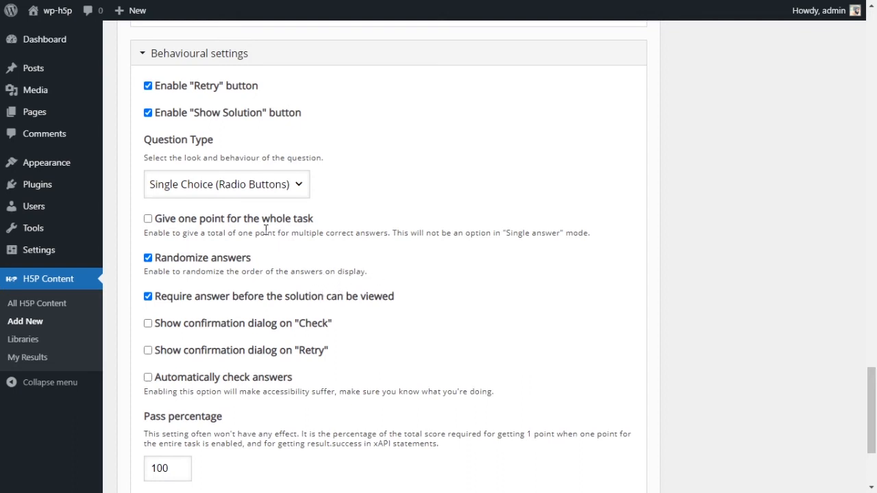
Step: Turn the option to give one point for the whole task on and back off
click(205, 221)
click(163, 222)
scroll(574, 250, down, 1)
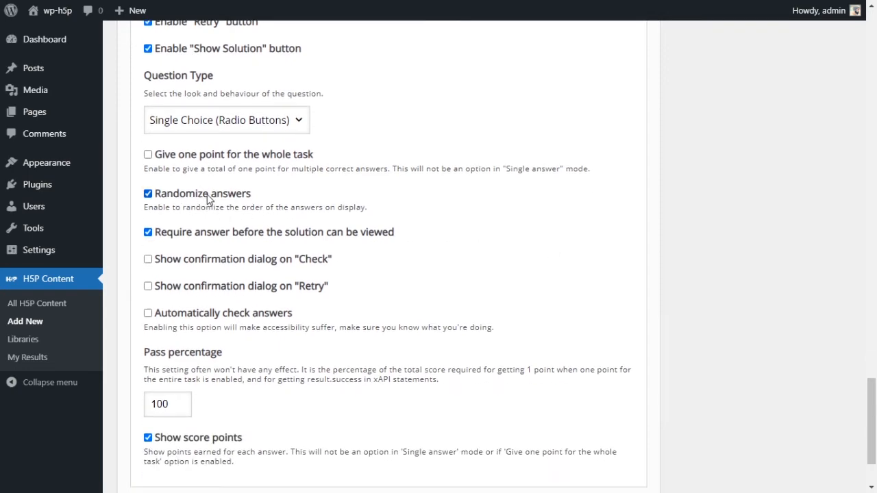
Step: Review the order of the answer options, which the randomize answers setting affects
drag(872, 422, 875, 227)
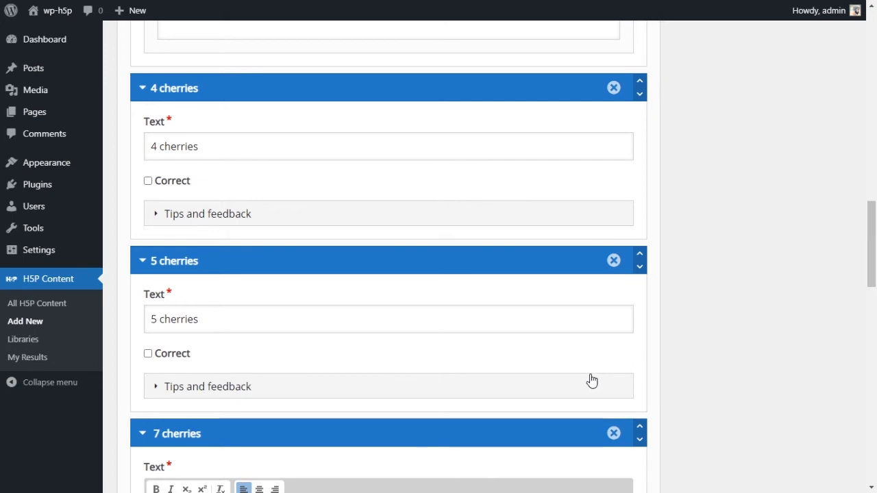
drag(872, 233, 875, 167)
scroll(535, 313, down, 12)
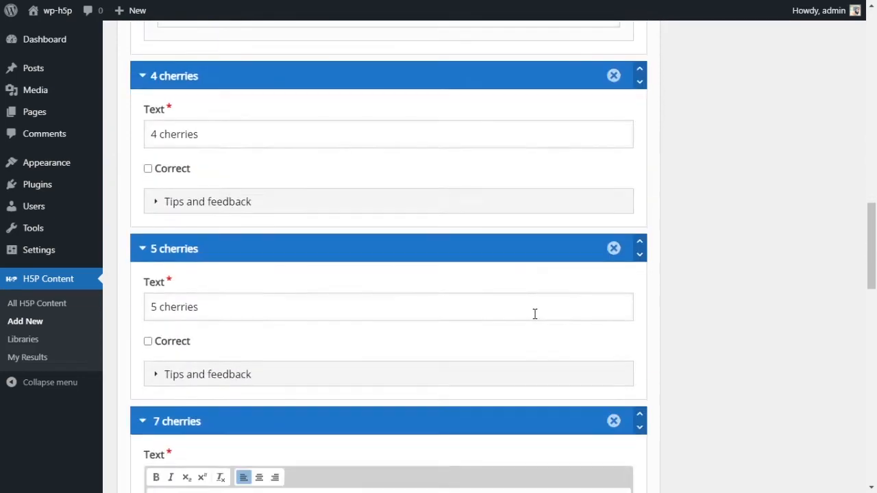
scroll(534, 318, down, 5)
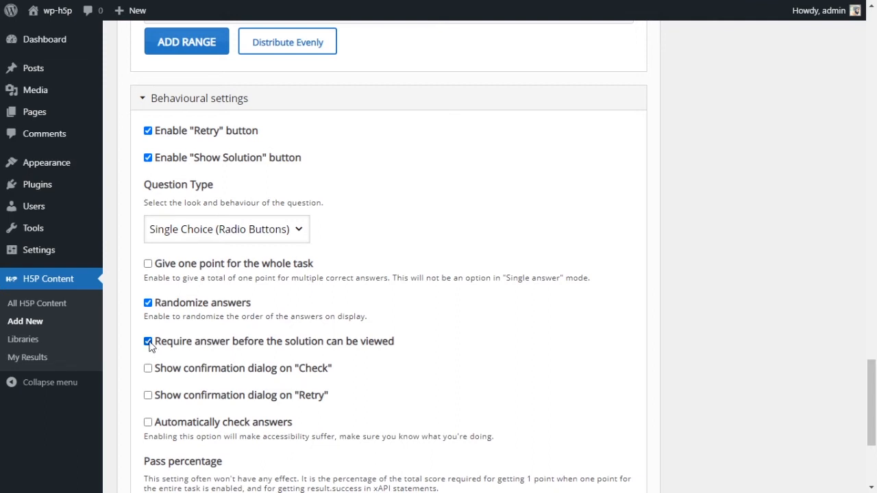
Step: Enable automatic checking of answers in the behavioural settings
scroll(432, 343, down, 1)
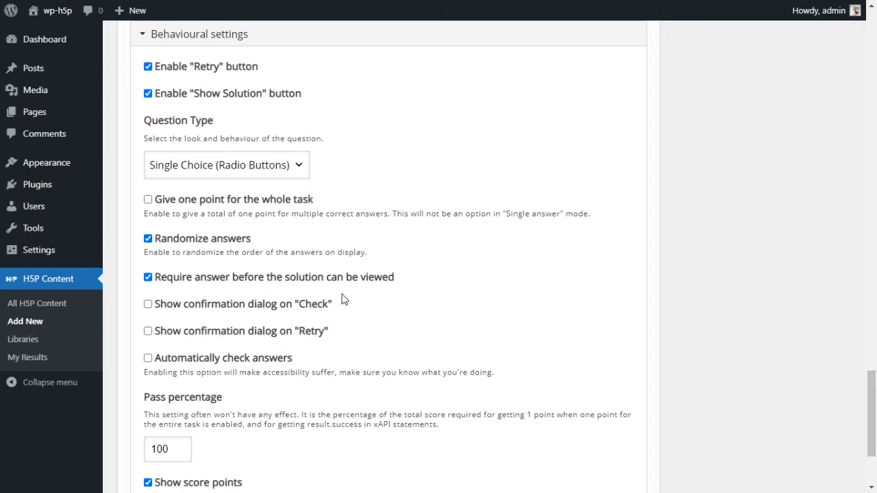
scroll(442, 316, down, 1)
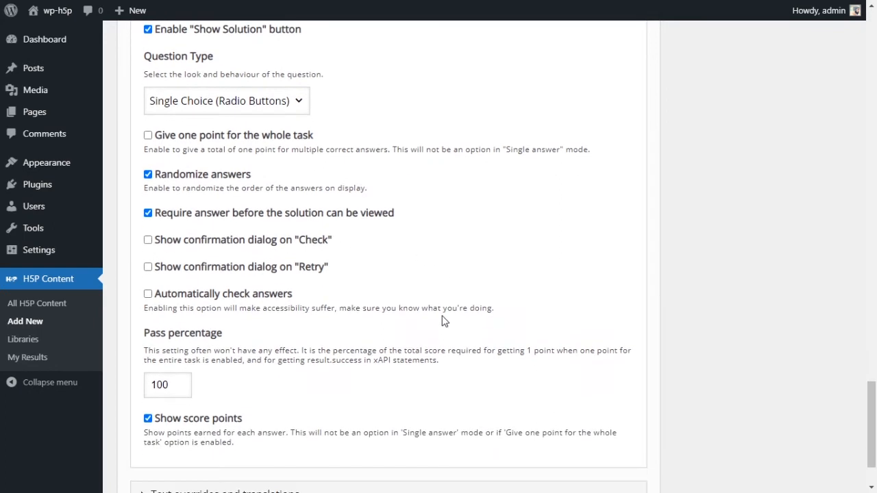
click(228, 297)
Step: Try a pass percentage of 50, and restore it to 100
mouse_move(873, 439)
mouse_down()
mouse_move(875, 126)
mouse_move(876, 454)
mouse_up()
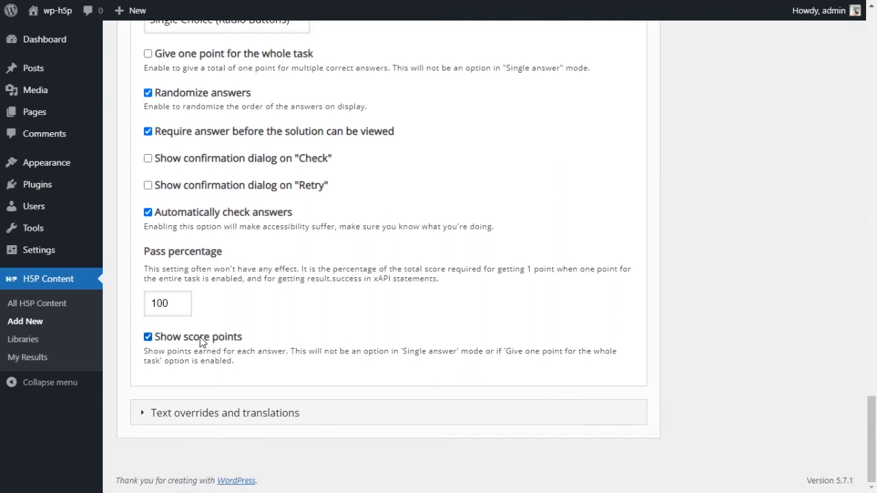
click(177, 301)
click(233, 306)
double_click(176, 302)
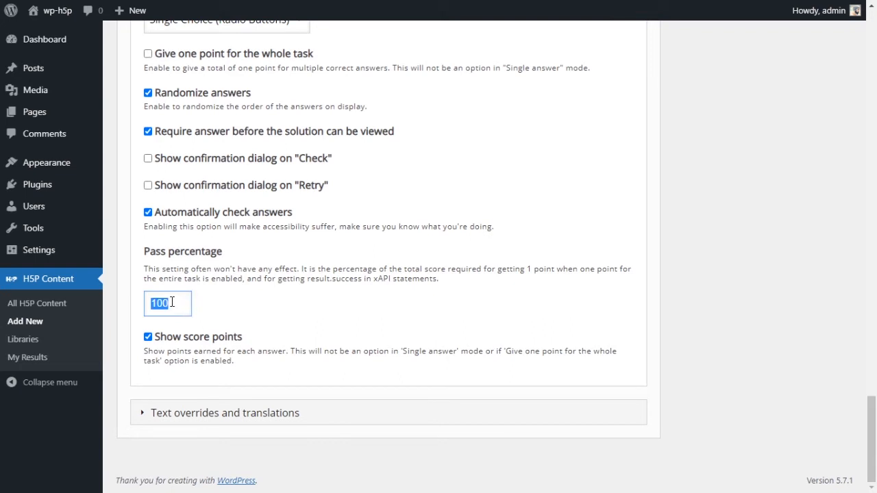
text(50)
key(BackSpace)
key(BackSpace)
text(100)
click(240, 319)
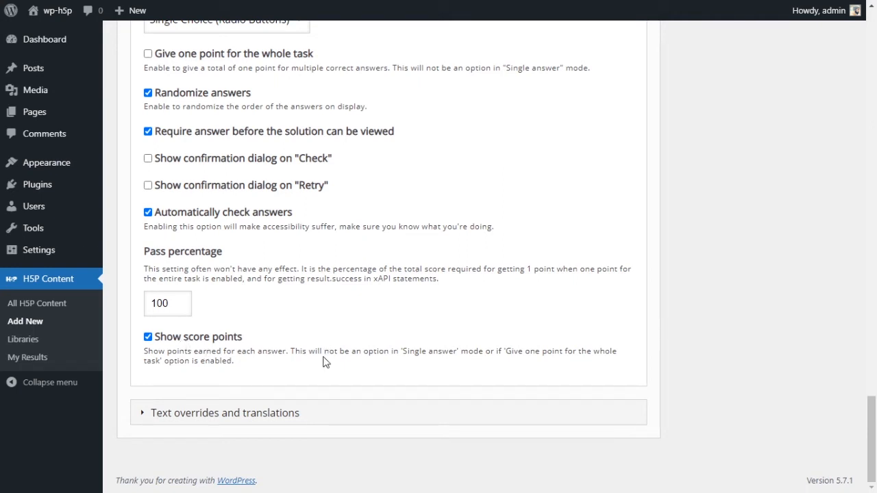
Step: Expand the Multiple Choice text overrides and examine the assistive technology descriptions for the "Check" and "Show Solution" buttons
click(259, 413)
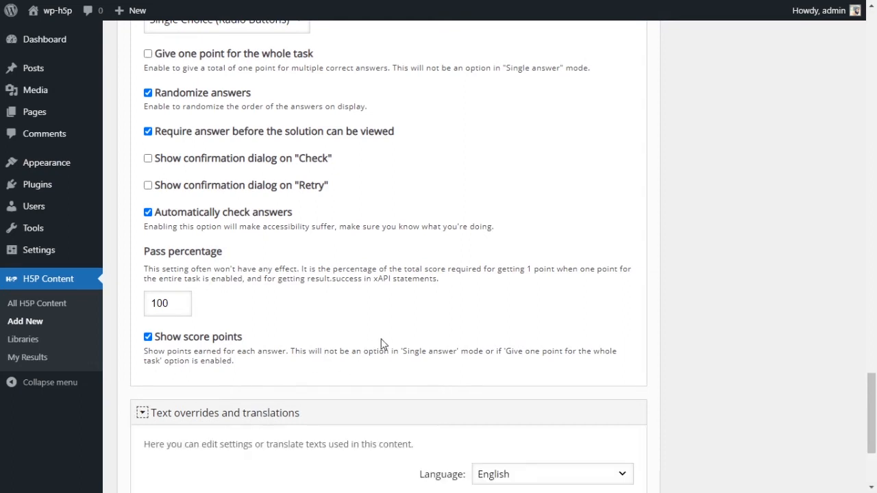
scroll(384, 343, down, 3)
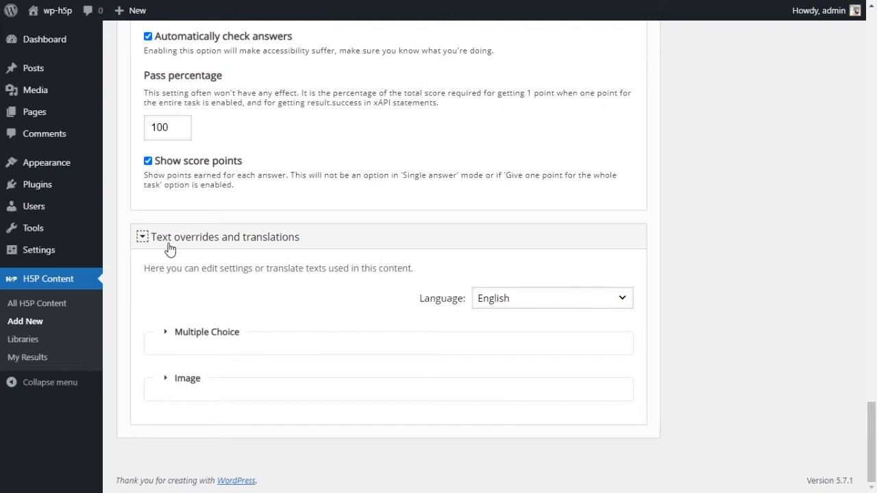
click(191, 336)
scroll(290, 307, down, 2)
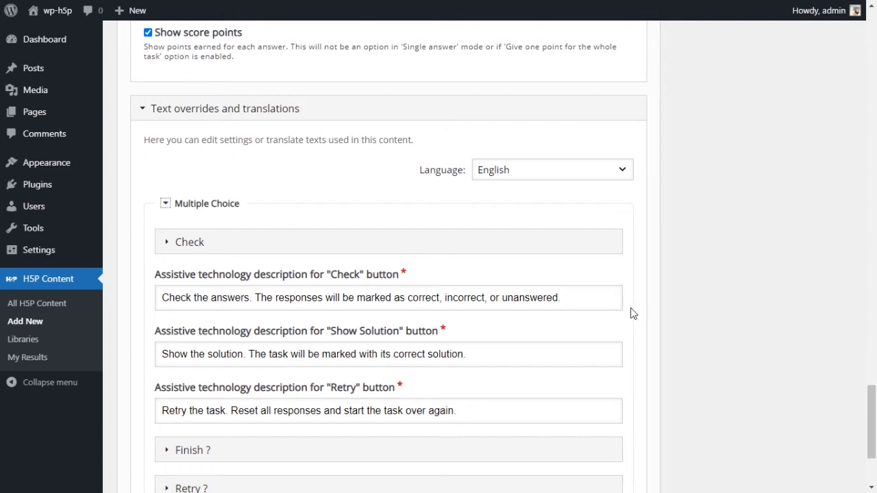
drag(574, 297, 143, 305)
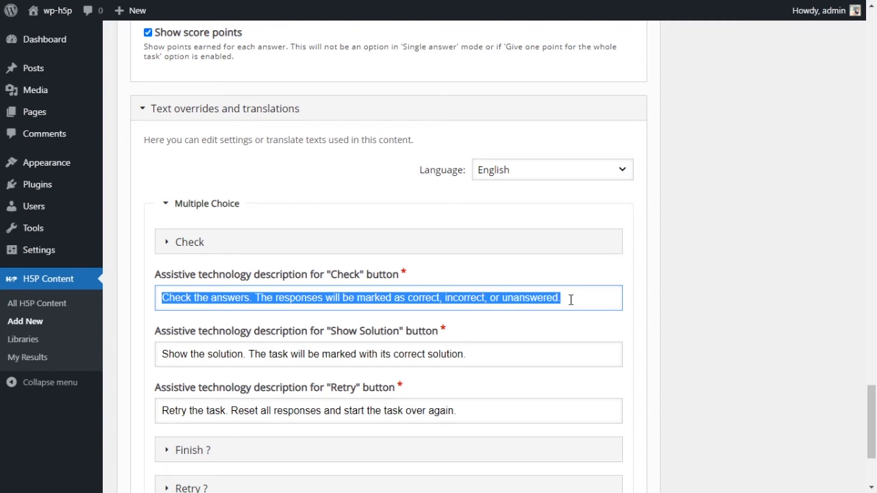
triple_click(446, 354)
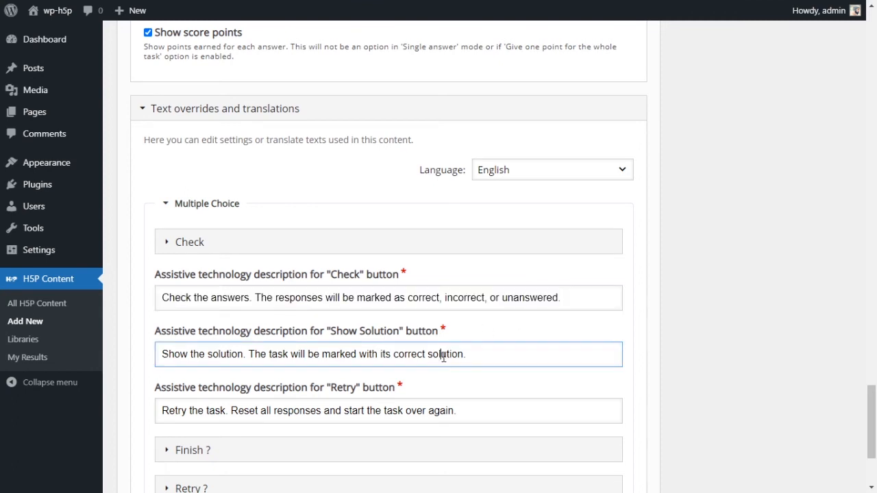
Step: Examine the "Retry" button description and expand the Check section to review its button labels and accessibility texts
triple_click(441, 411)
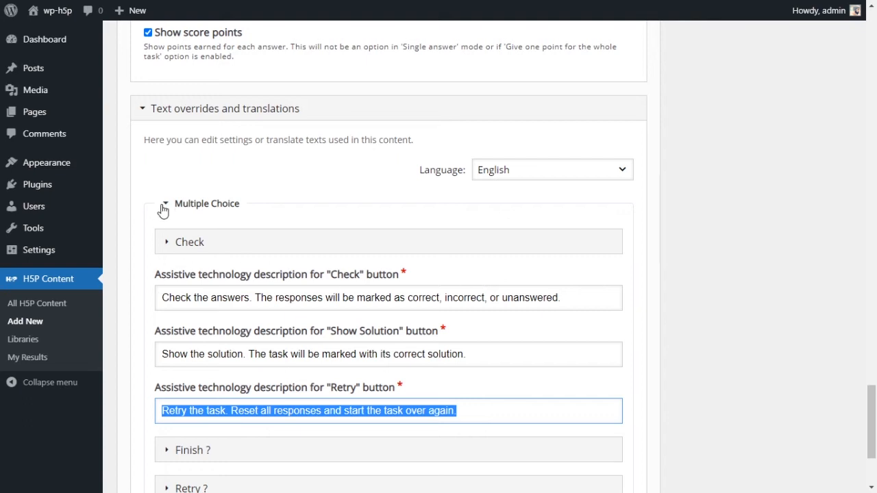
click(167, 243)
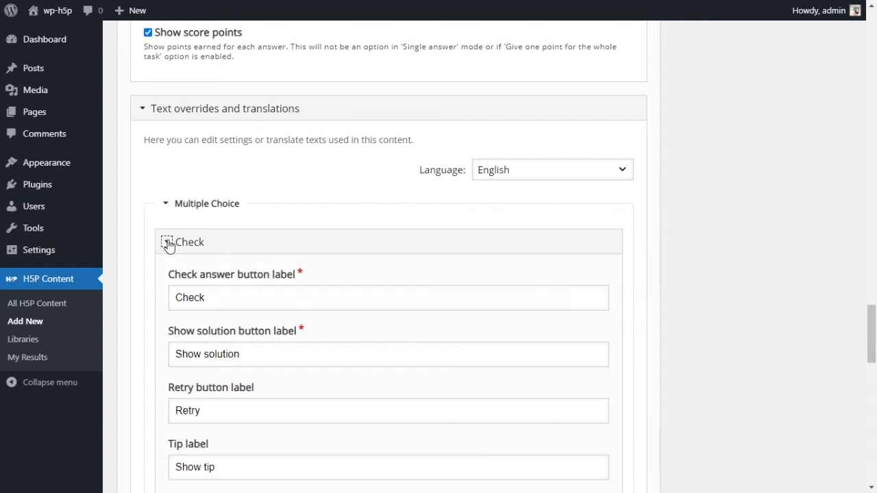
scroll(470, 239, down, 5)
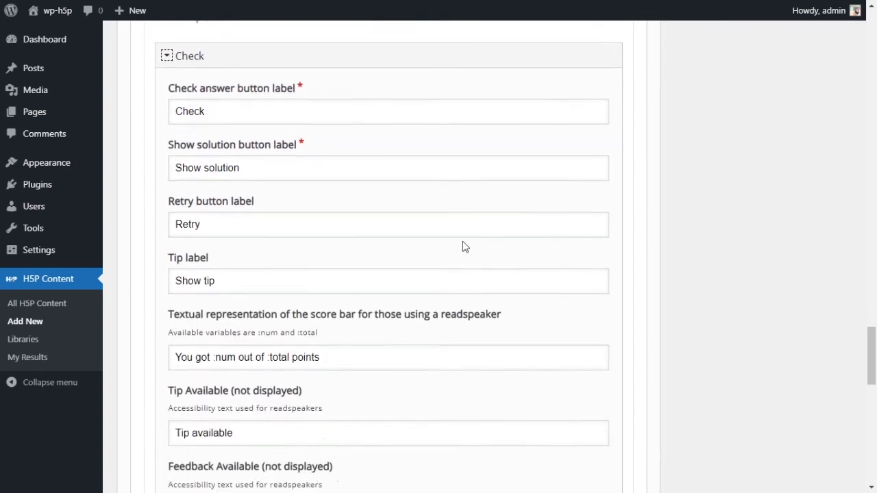
scroll(327, 400, down, 8)
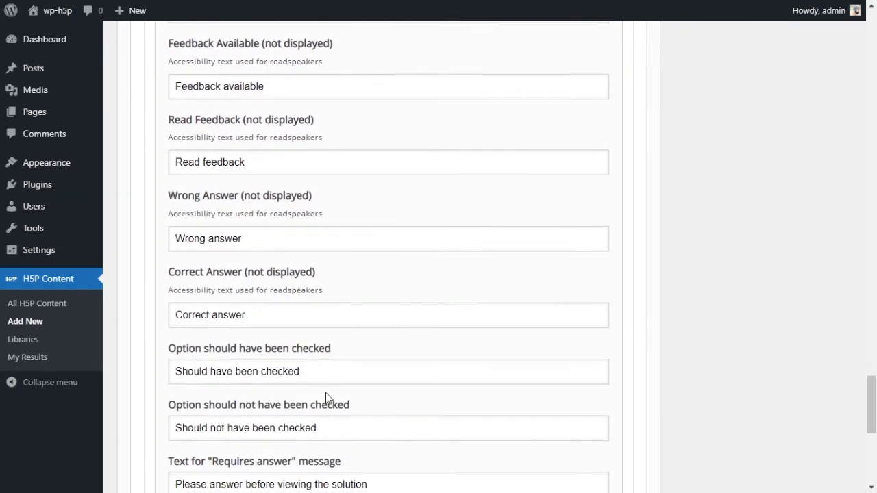
scroll(308, 364, up, 9)
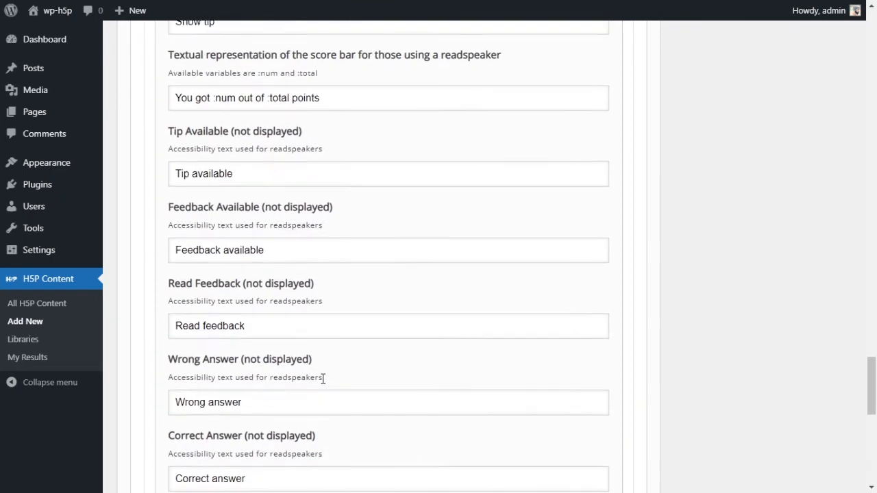
scroll(308, 351, up, 2)
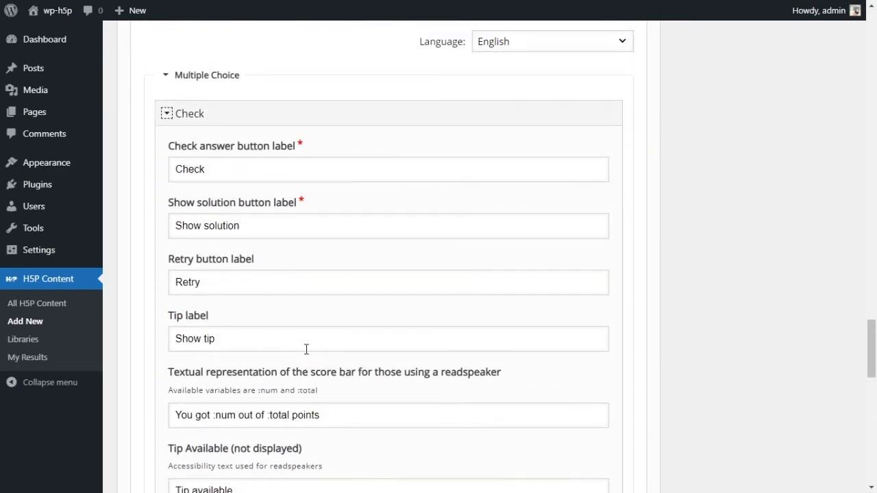
Step: Try "Check my answers" as the check answer button label, and restore it to "Check"
click(214, 172)
double_click(213, 172)
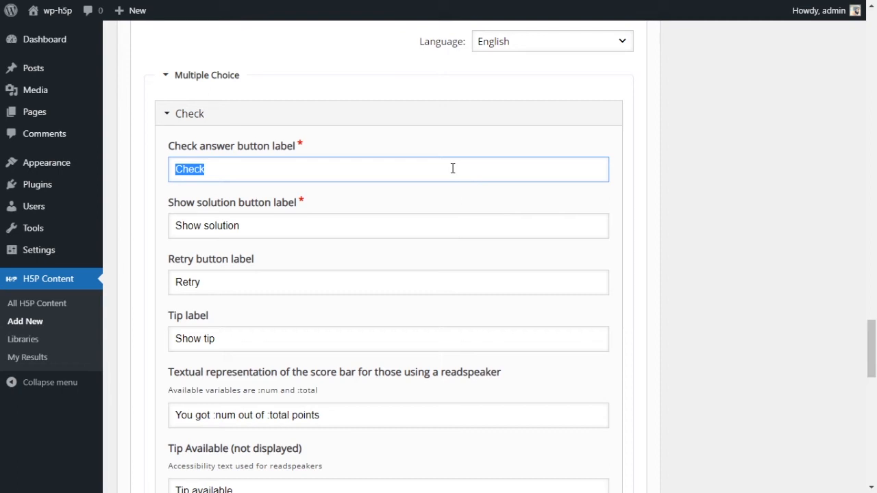
click(453, 169)
text(t)
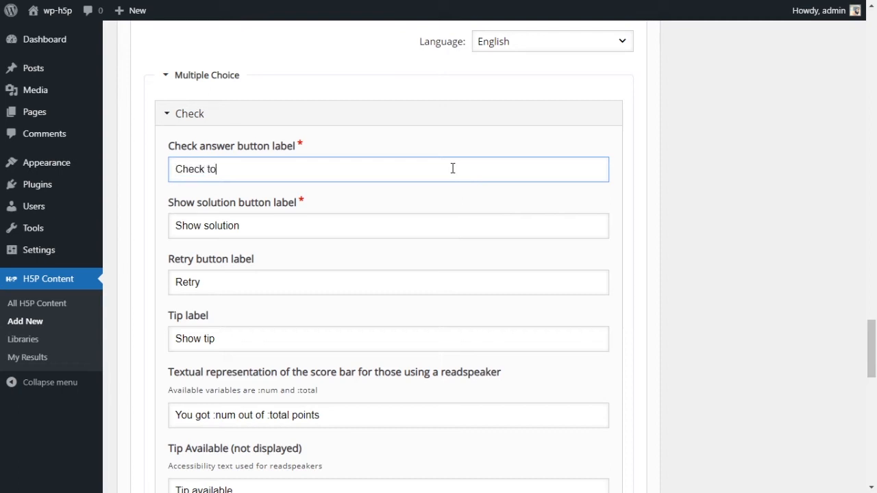
key(BackSpace)
text(my answers)
drag(204, 169, 345, 165)
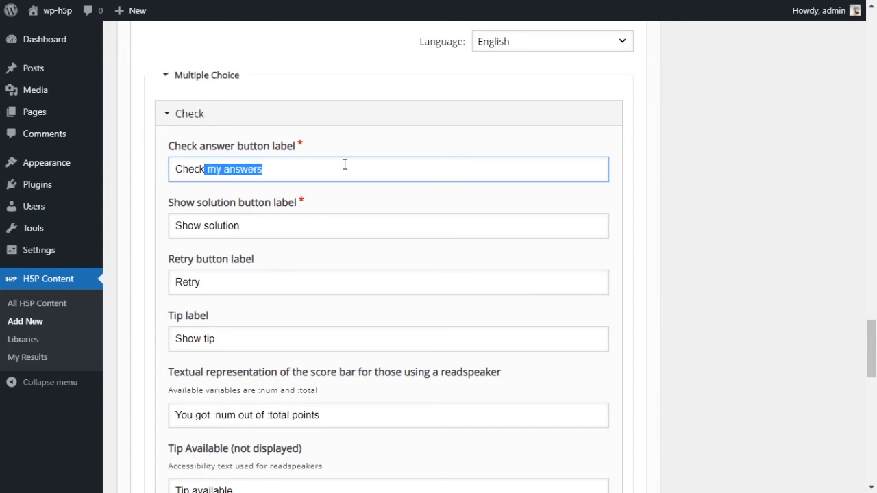
key(BackSpace)
Step: Review the remaining Multiple Choice text overrides and expand the Image overrides to examine the image content name
scroll(615, 231, down, 7)
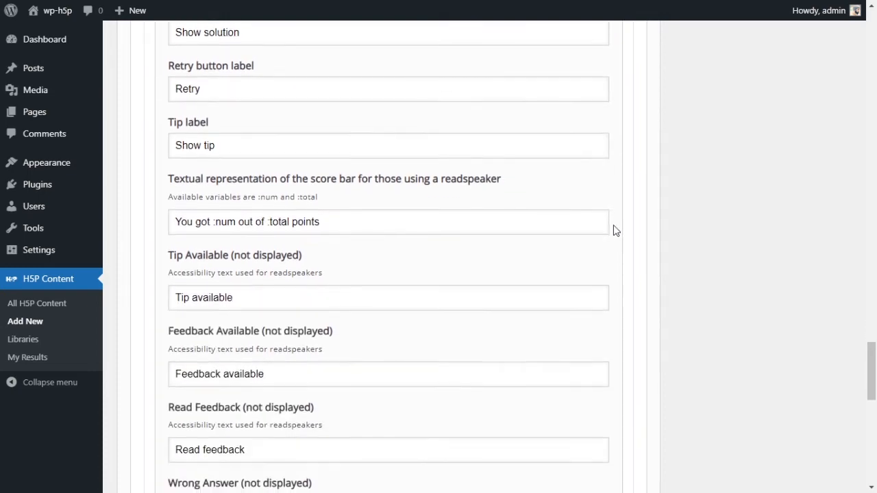
scroll(614, 231, down, 3)
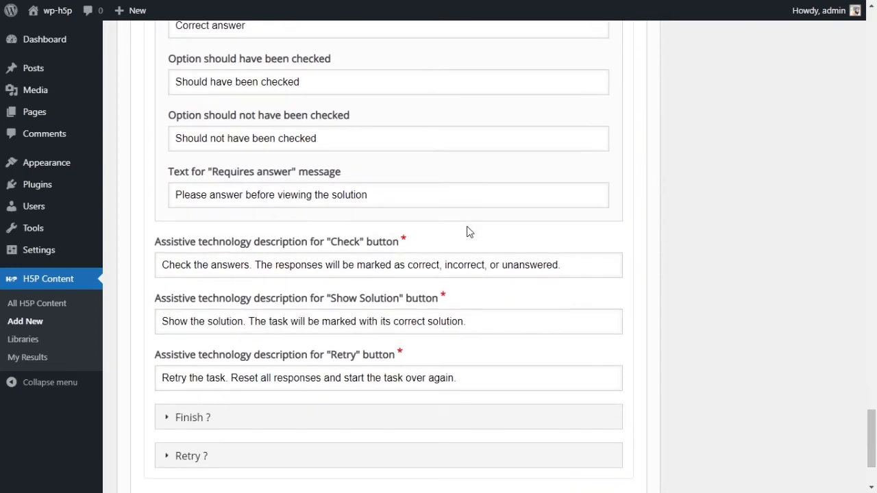
scroll(364, 238, up, 3)
scroll(363, 238, down, 4)
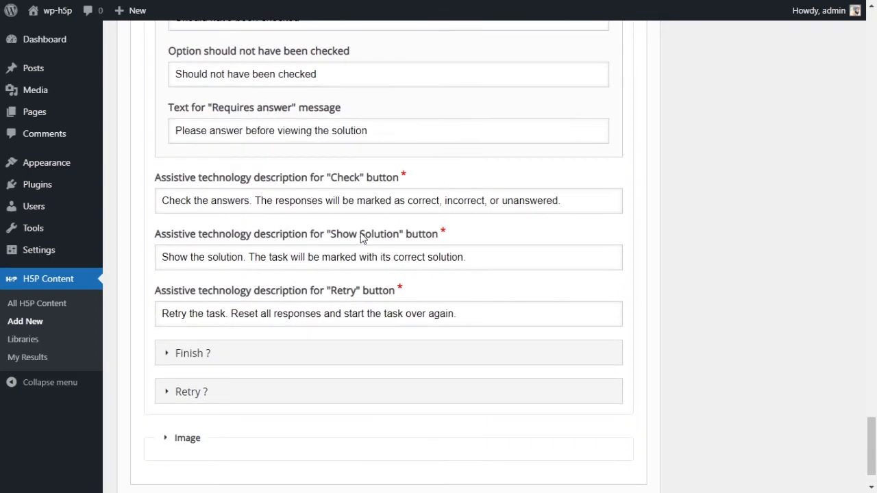
scroll(335, 252, down, 1)
click(182, 379)
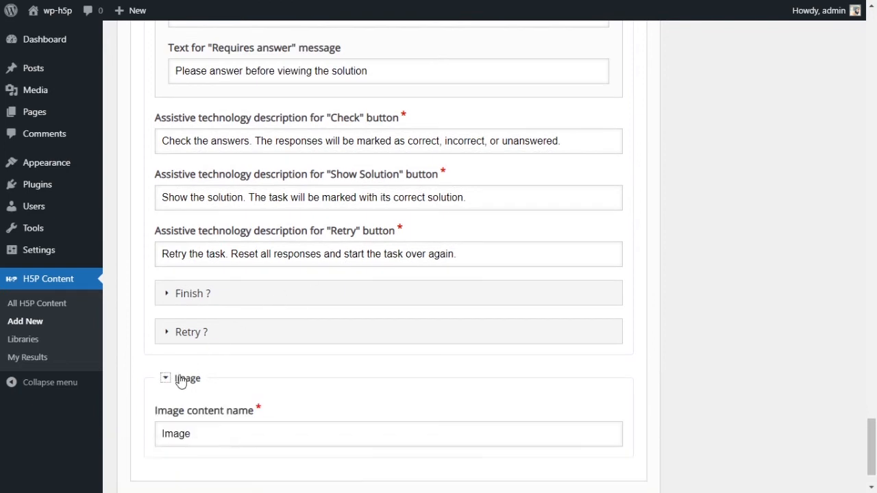
scroll(411, 354, down, 1)
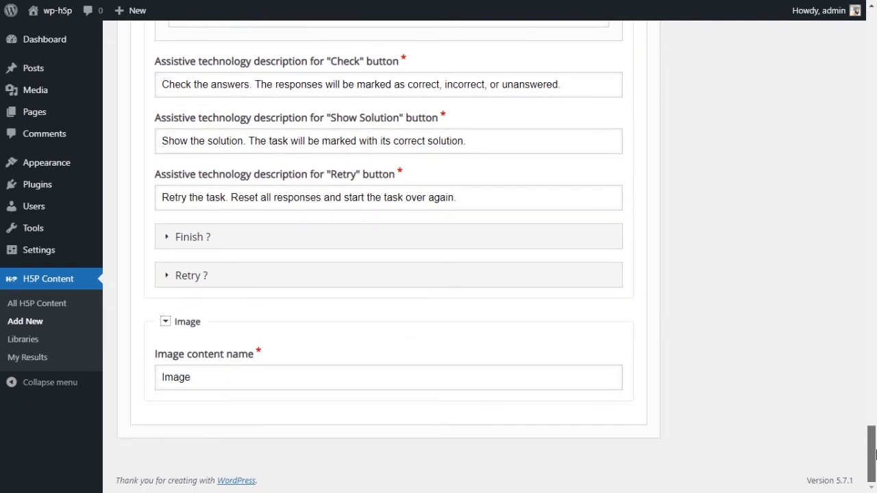
Step: Disable the toolbar below the content in the display options and create the activity
drag(875, 454, 876, 73)
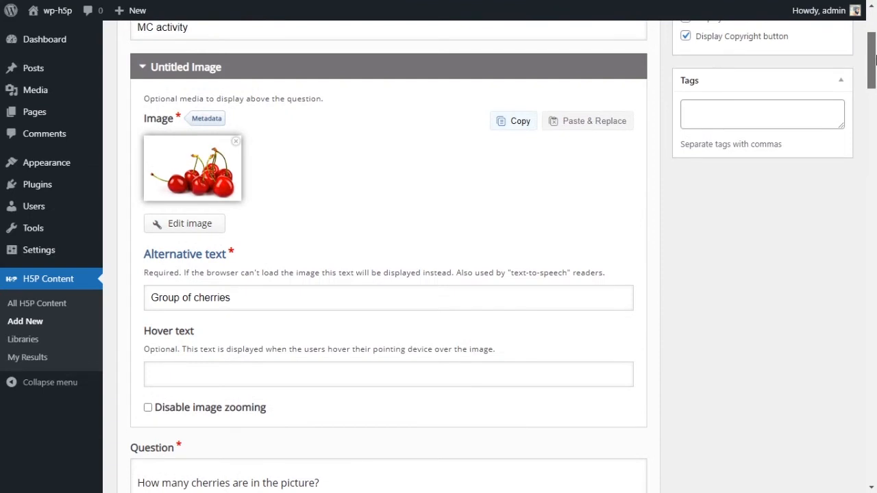
drag(876, 61, 875, 43)
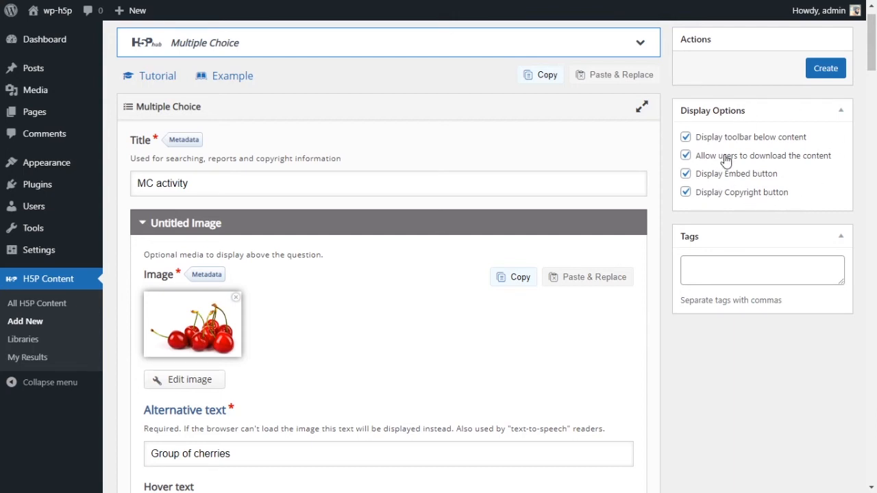
scroll(693, 122, up, 1)
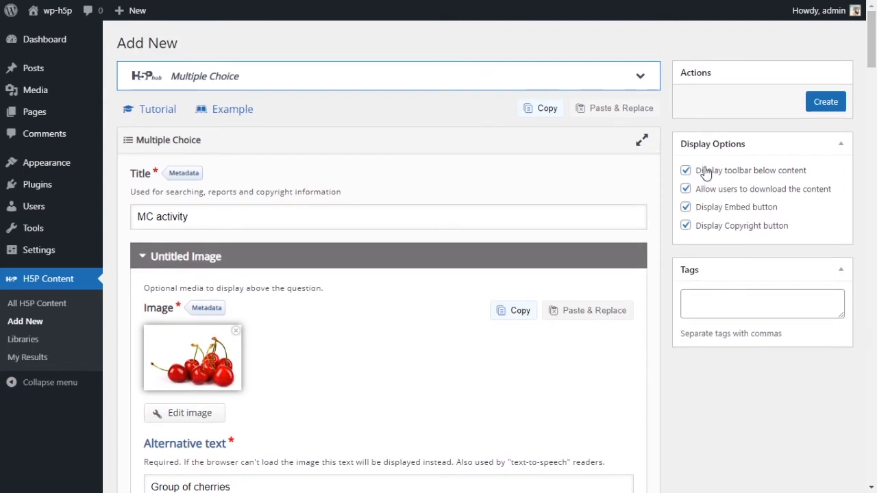
drag(818, 180, 712, 179)
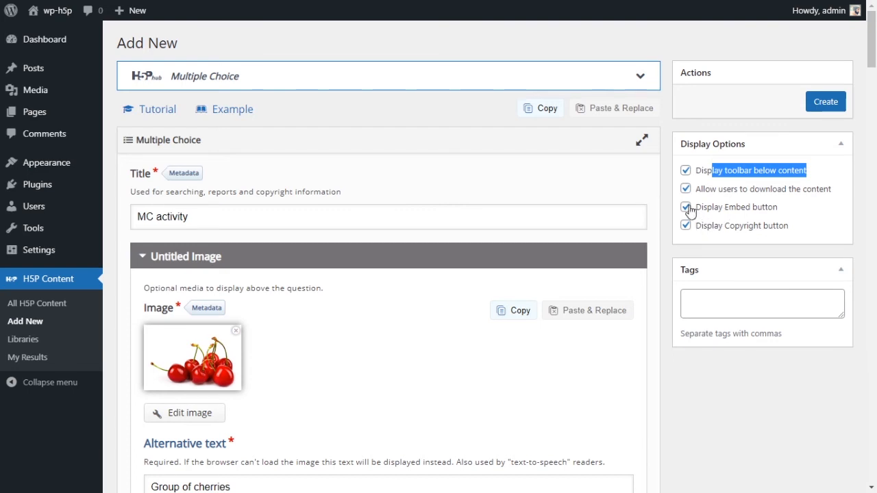
click(687, 209)
click(687, 170)
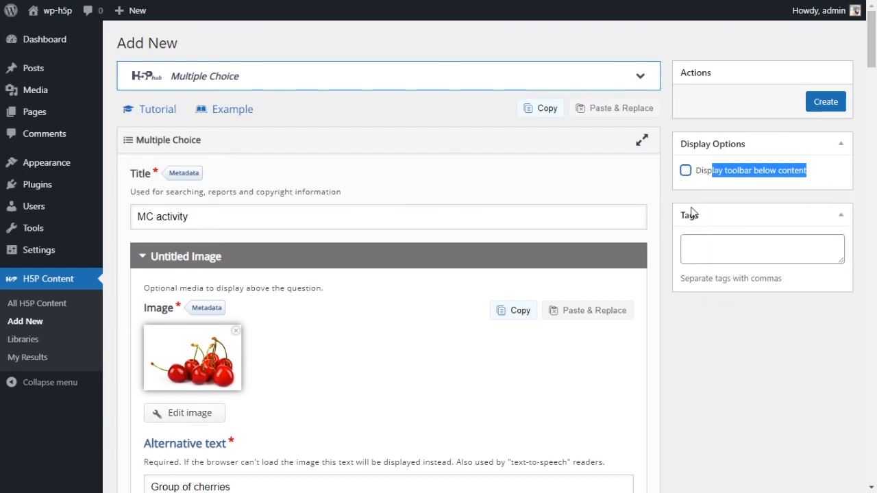
click(863, 178)
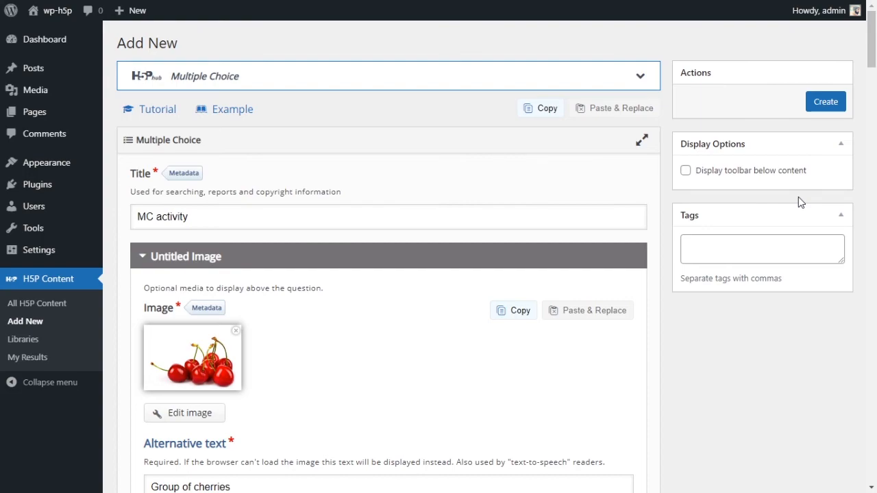
drag(872, 39, 875, 21)
click(825, 111)
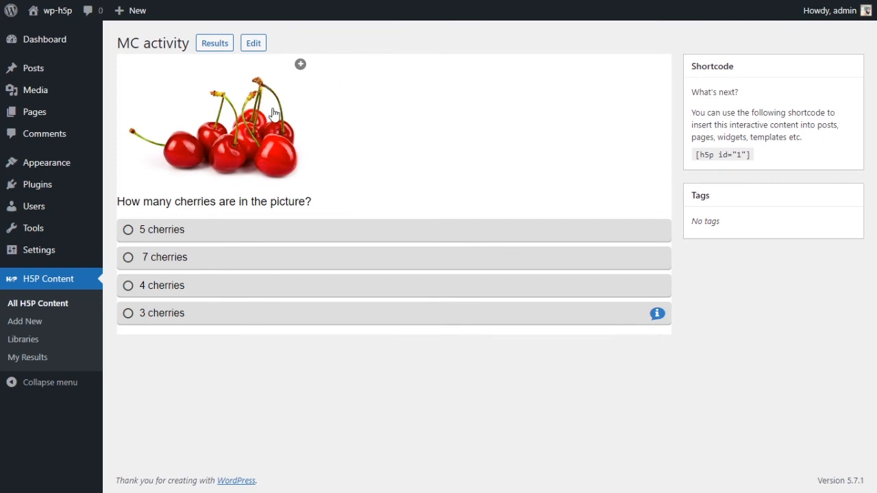
Step: Examine the created activity's title and question, enlarging the cherries image and shrinking it again
drag(118, 42, 190, 46)
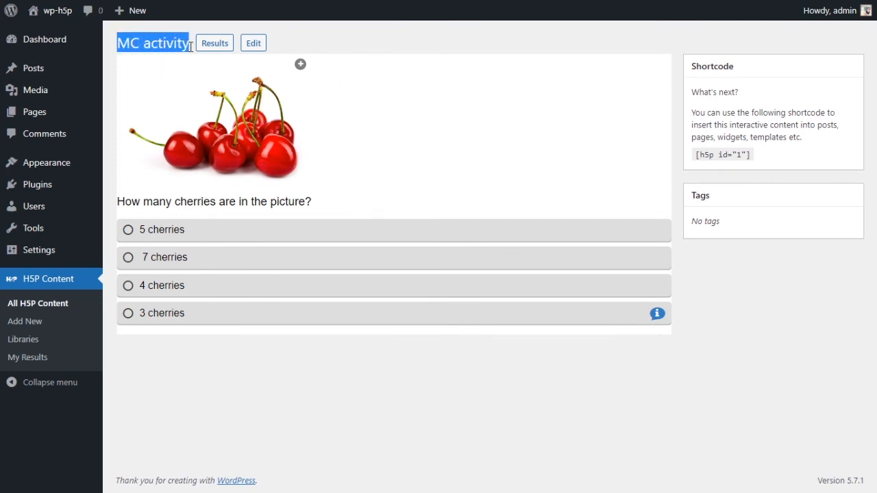
click(414, 44)
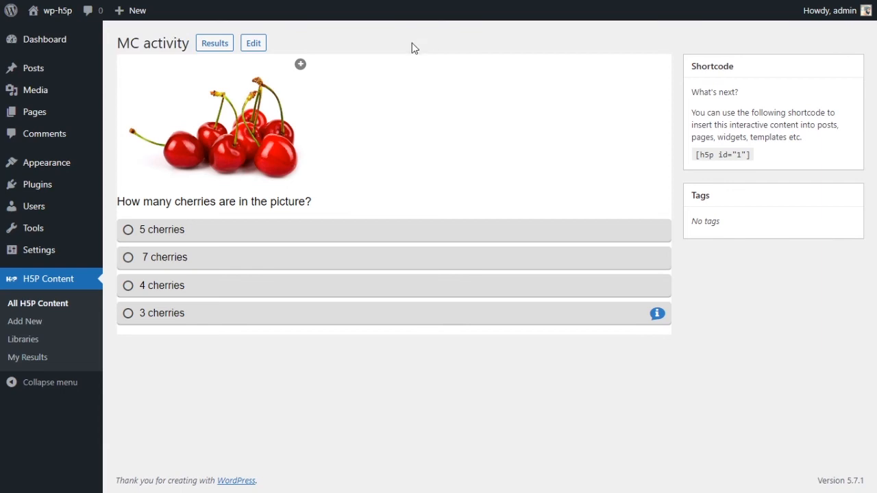
click(259, 96)
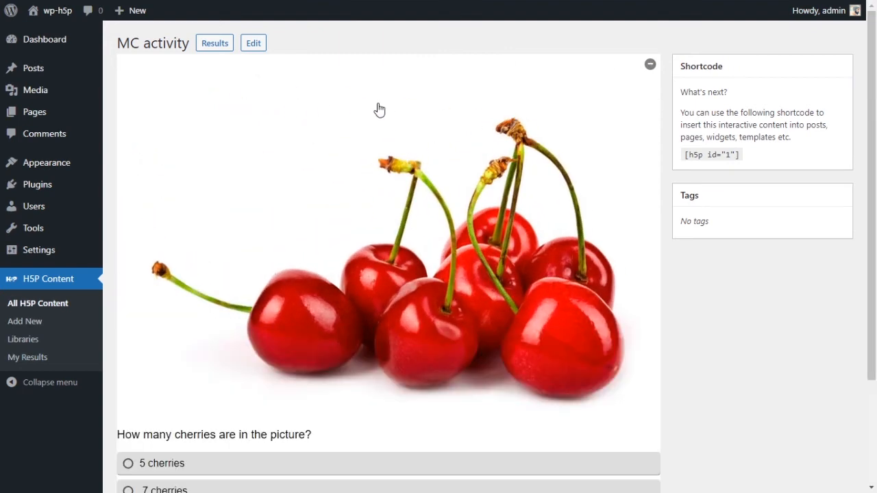
scroll(529, 157, down, 2)
scroll(528, 161, up, 2)
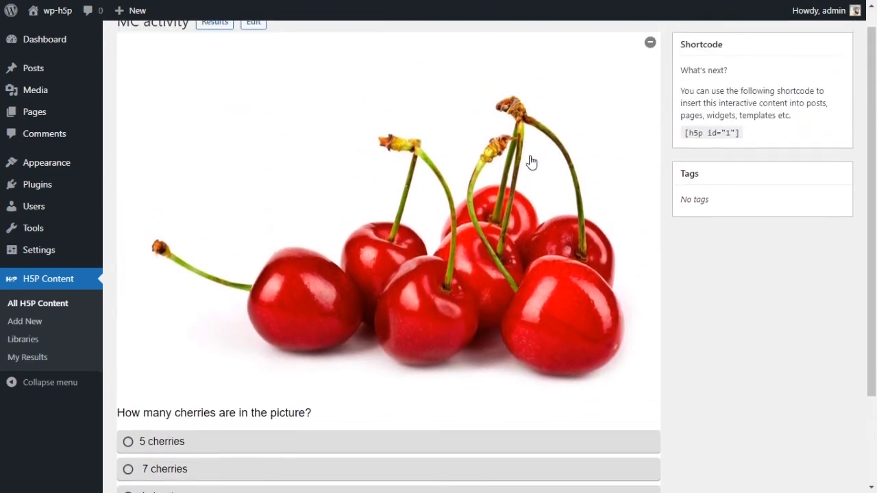
click(510, 189)
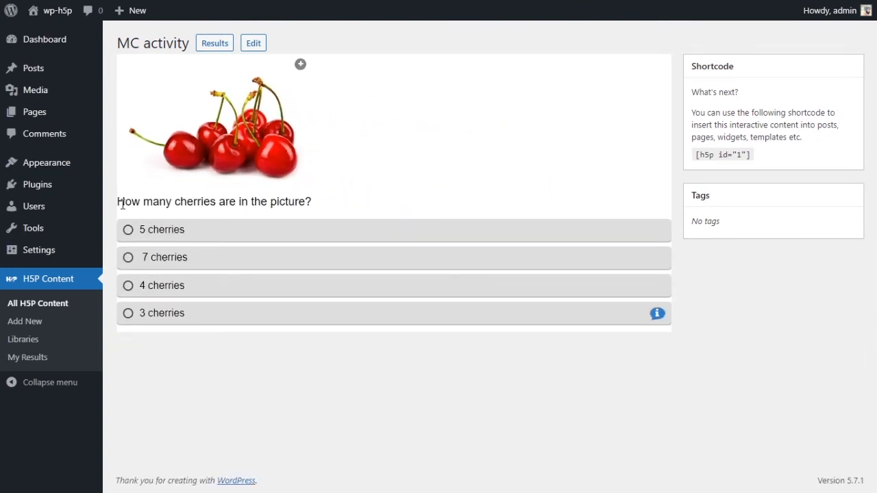
drag(124, 202, 315, 206)
click(344, 203)
Step: Test the activity with the wrong answer "5 cherries", examine its feedback and show the solution
click(148, 230)
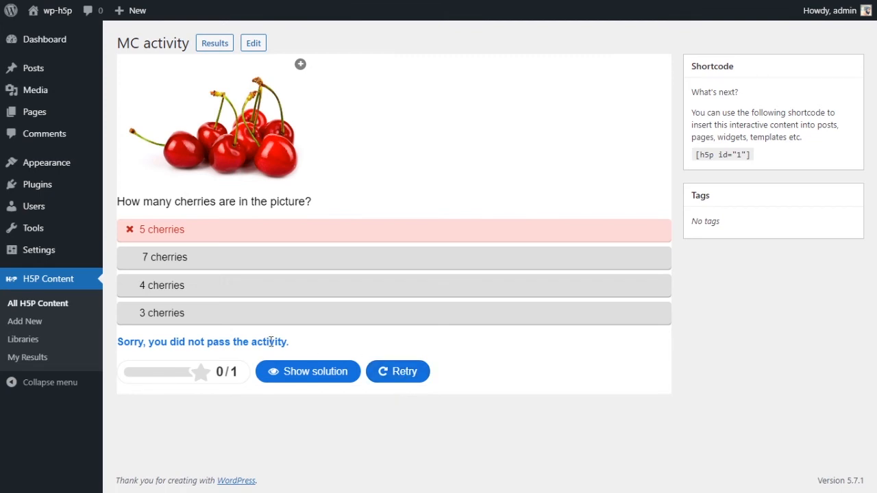
drag(118, 342, 303, 347)
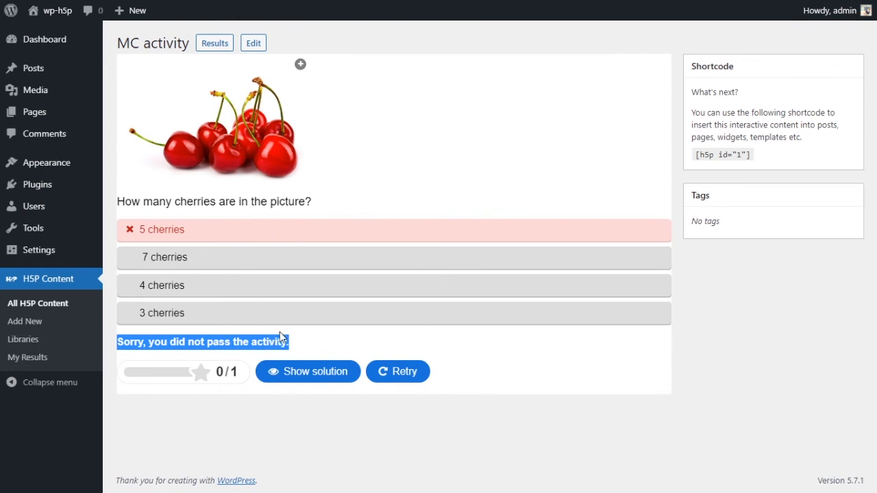
click(319, 396)
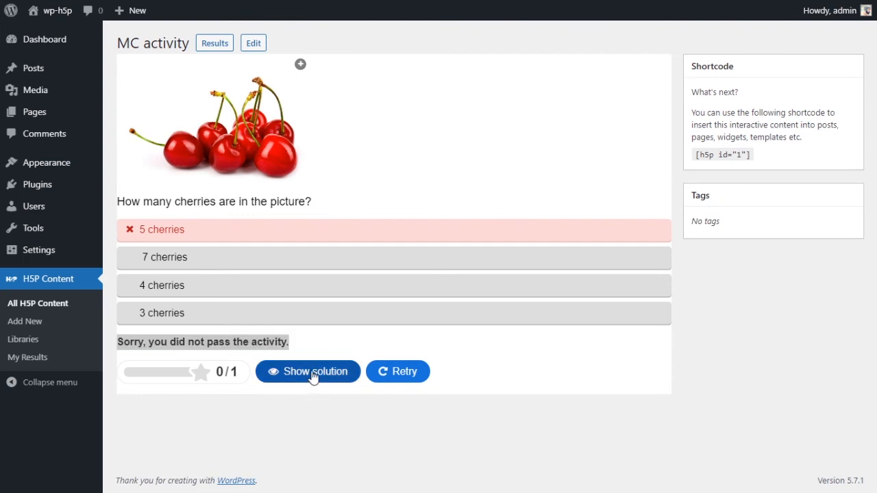
click(313, 375)
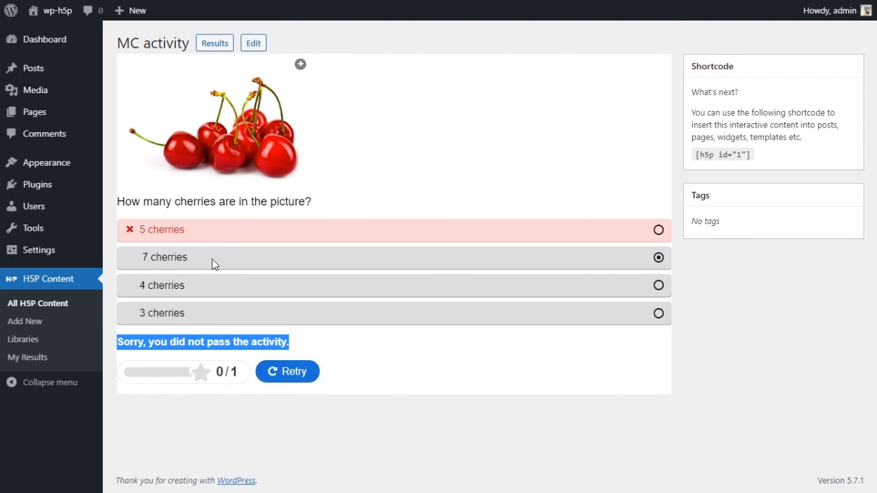
Step: Retry the question, view the tip for "3 cherries" and answer with "7 cherries", examining the resulting feedback
click(307, 378)
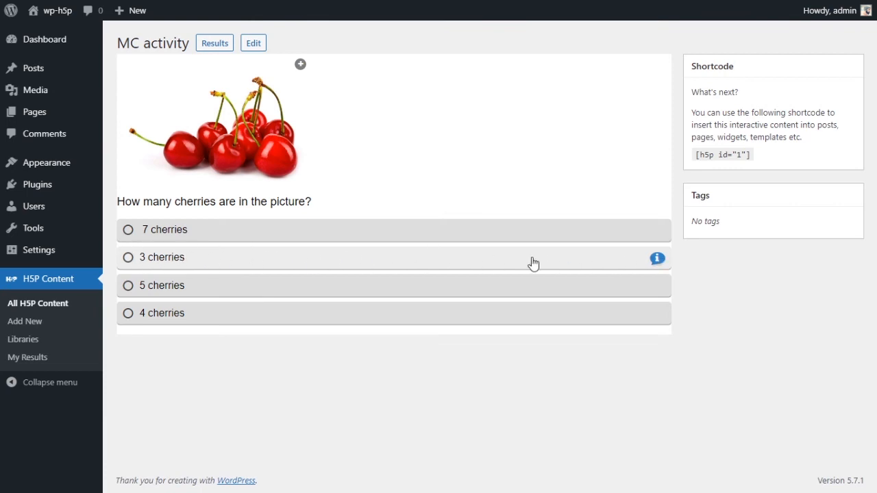
click(659, 263)
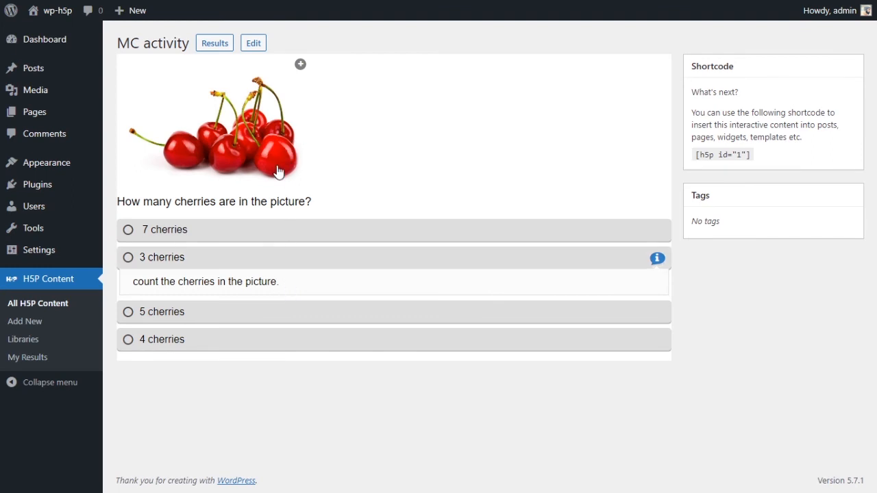
click(176, 236)
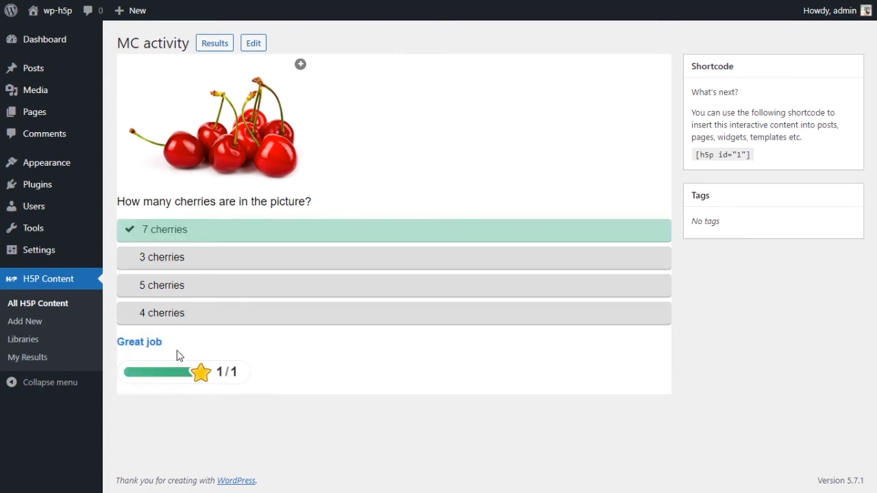
drag(117, 341, 174, 339)
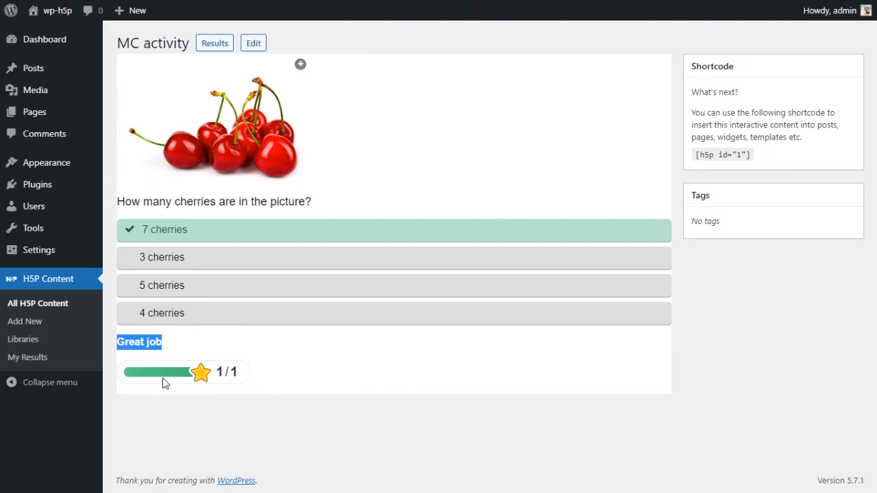
click(182, 346)
drag(165, 343, 118, 342)
click(401, 351)
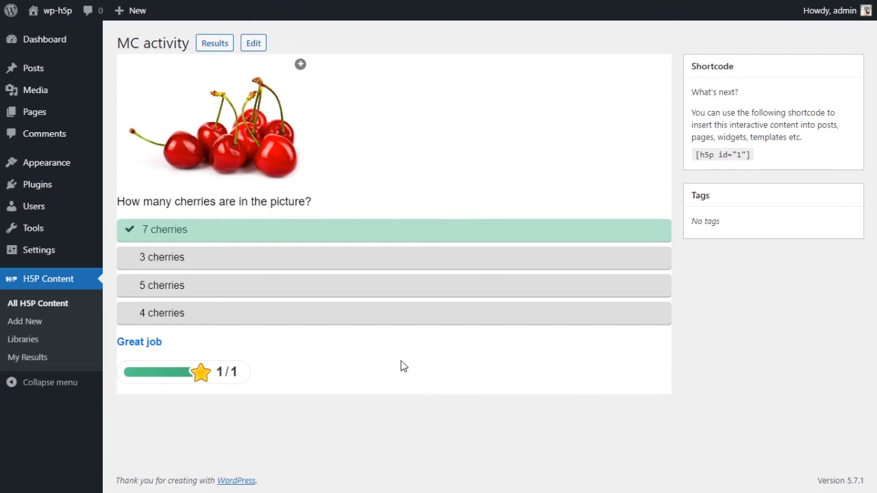
Step: Open the results of the MC activity and examine the user's score, maximum score, opening time and time spent
click(223, 53)
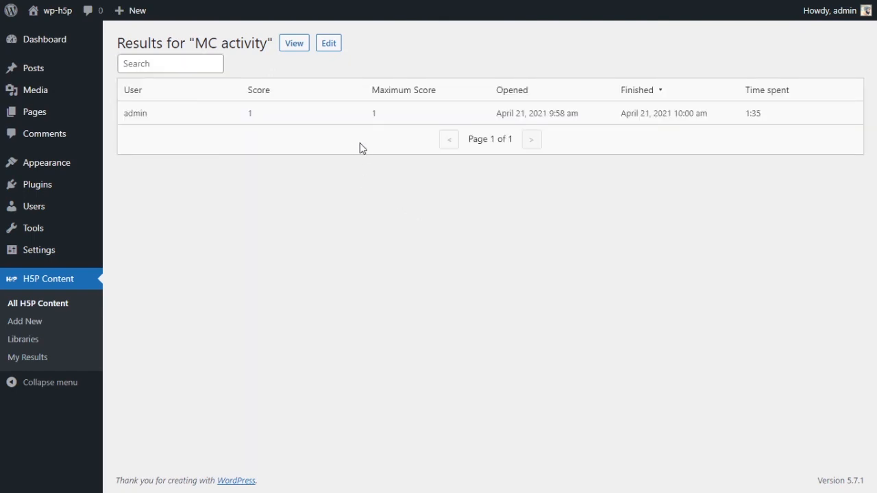
double_click(131, 112)
drag(499, 113, 580, 118)
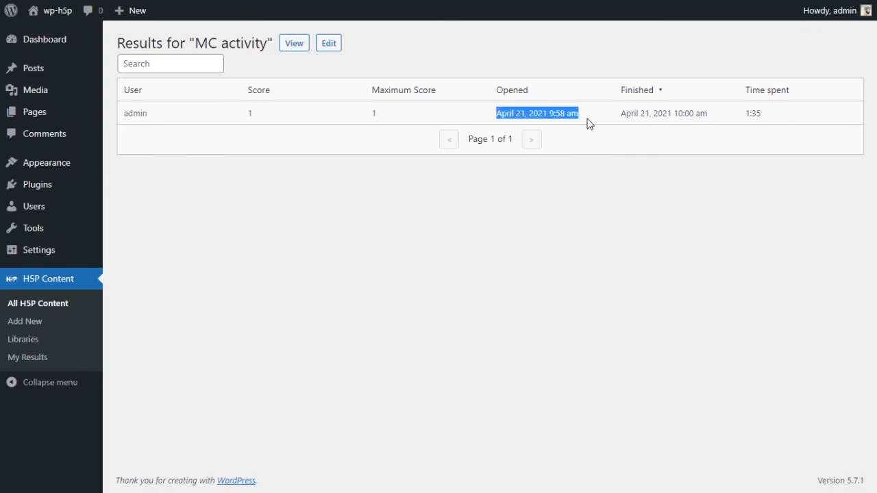
click(588, 122)
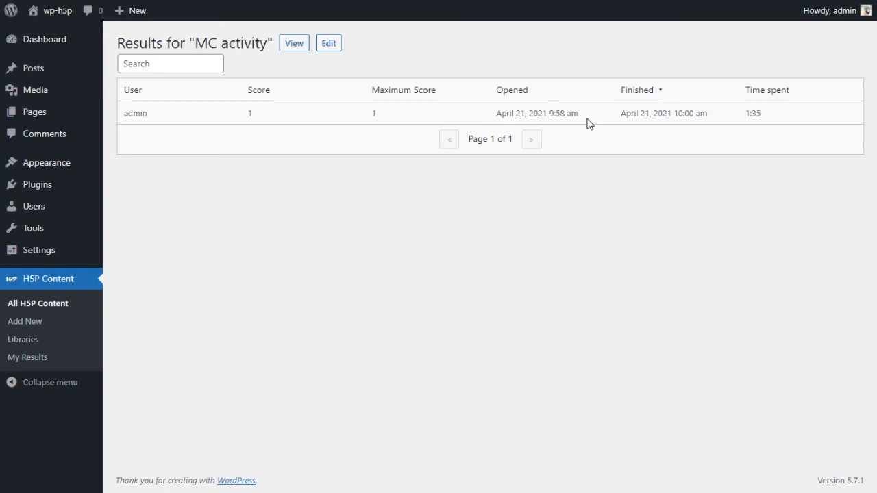
drag(745, 114, 764, 119)
double_click(252, 115)
double_click(249, 113)
drag(356, 112, 401, 112)
click(401, 111)
Step: Reopen the MC activity from the list of all H5P content and copy its shortcode [h5p id="1"]
click(40, 307)
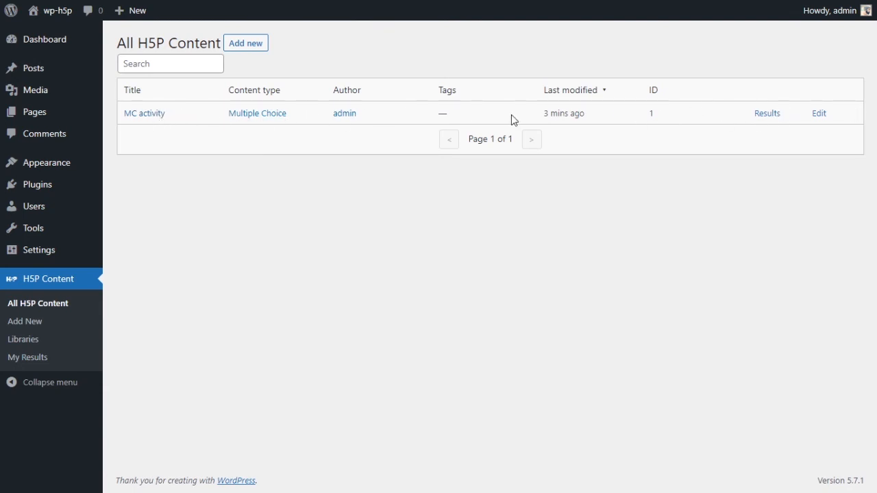
click(130, 117)
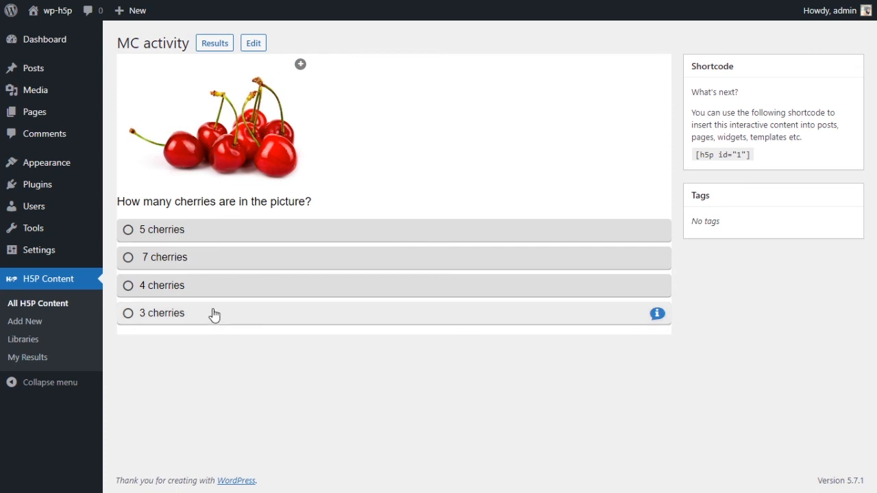
double_click(742, 156)
drag(742, 155, 734, 158)
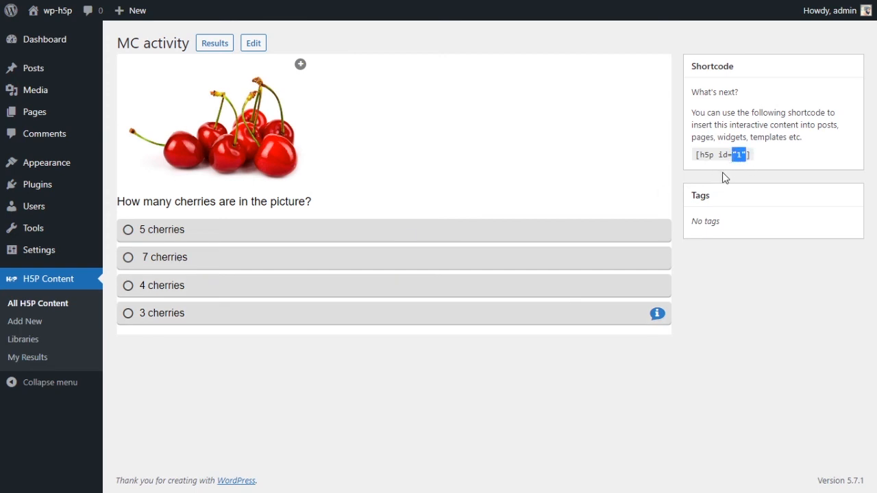
click(748, 157)
drag(754, 160, 697, 155)
click(786, 159)
drag(754, 156, 697, 153)
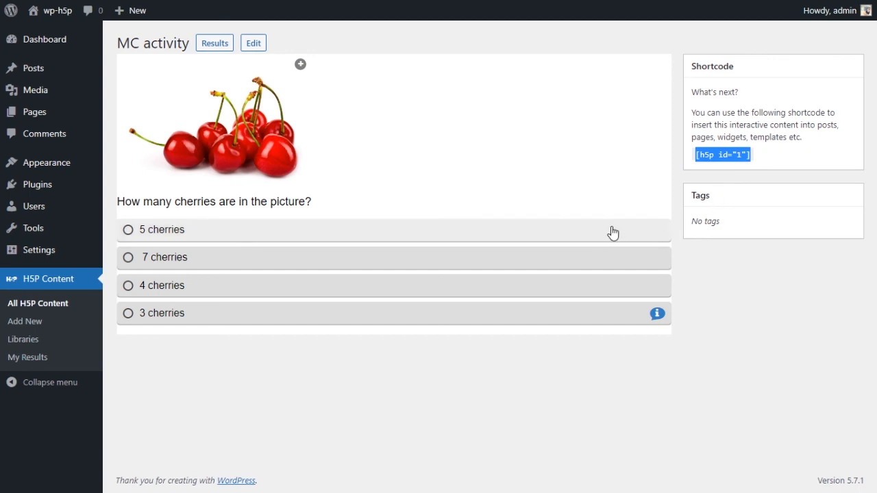
click(732, 159)
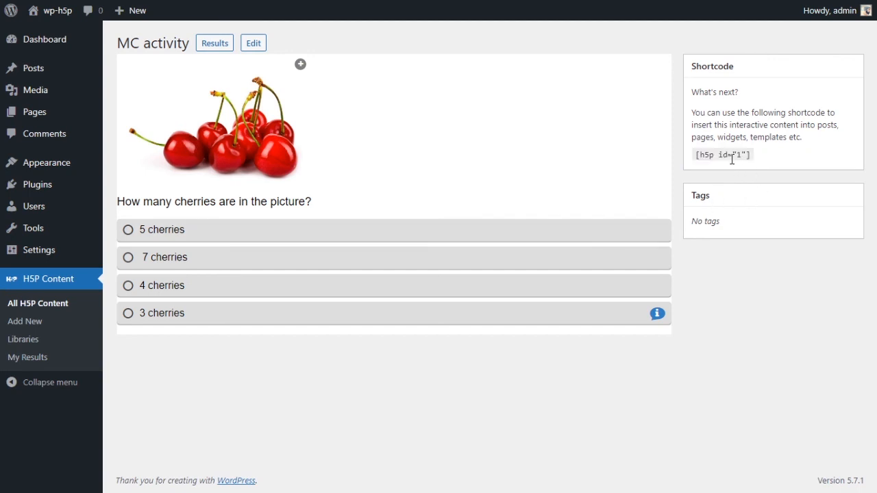
click(732, 159)
key(ctrl+c)
Step: Create a new post, dismiss the block editor welcome guide and title the post "MC #1"
mouse_move(57, 82)
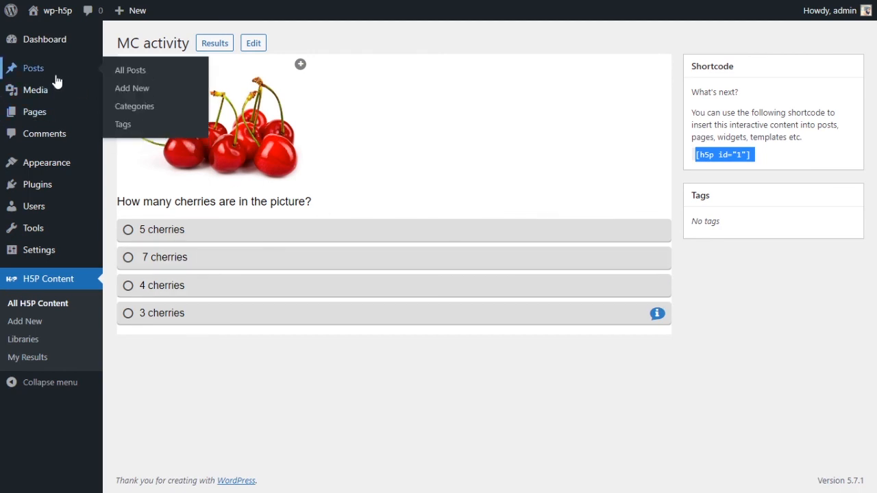
mouse_move(57, 127)
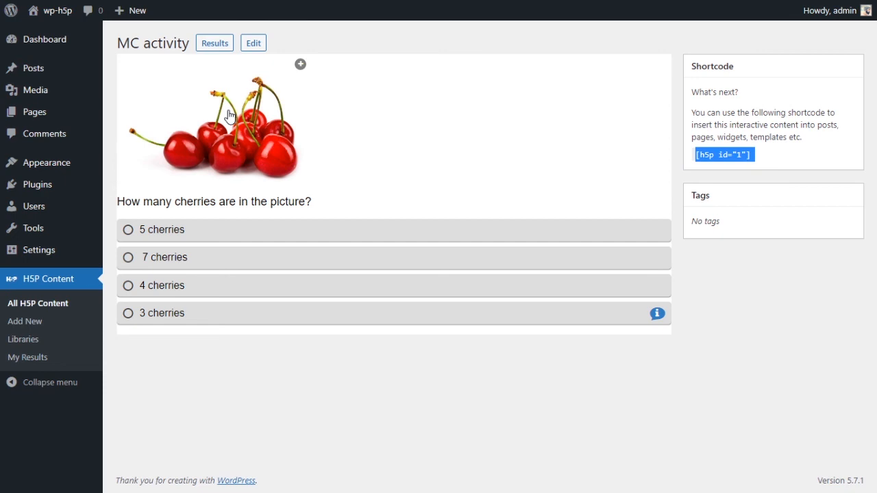
click(59, 76)
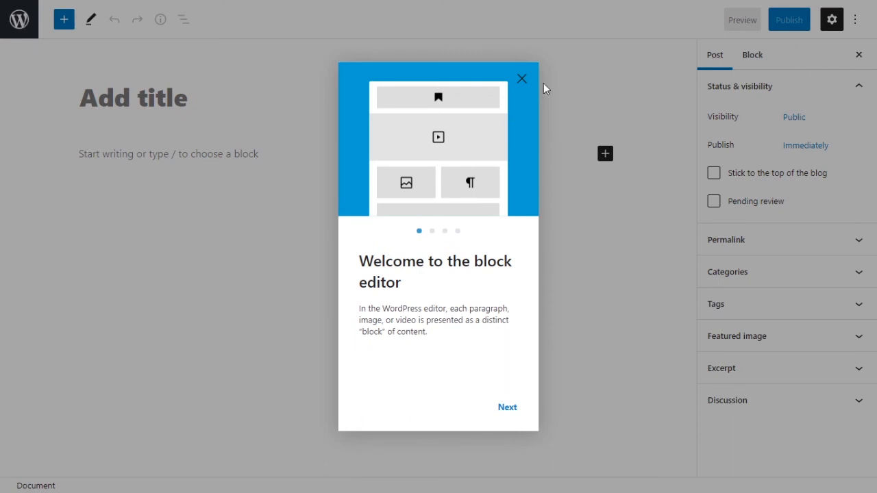
click(523, 80)
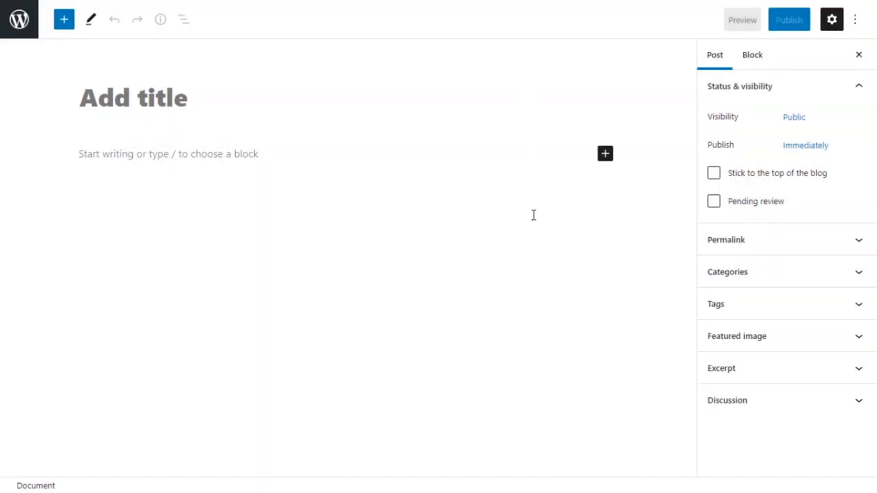
click(341, 116)
text(MC)
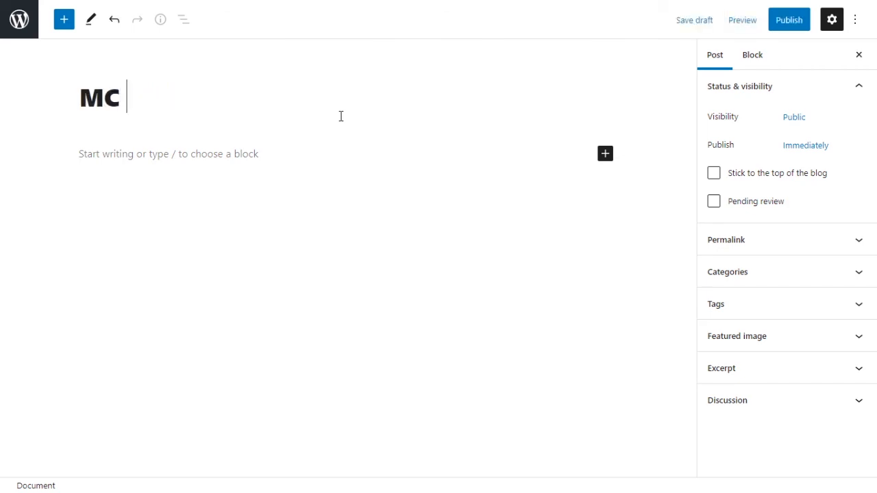
text( #1)
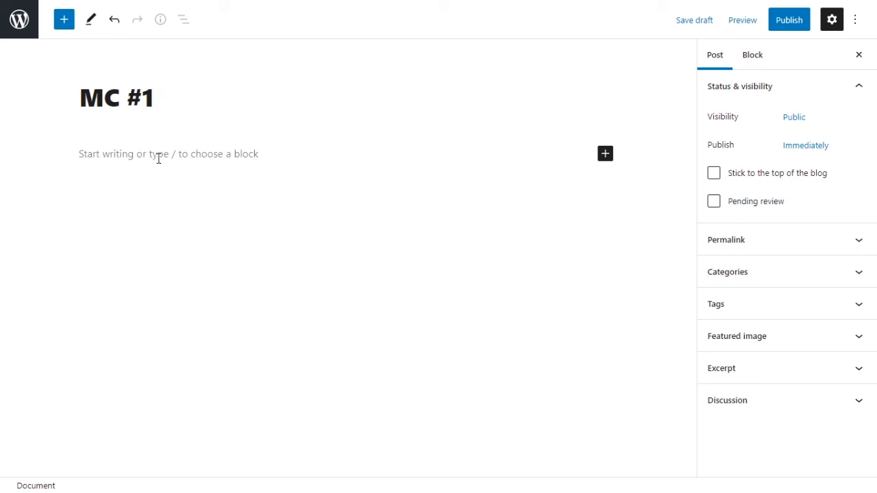
Step: Find the Shortcode block with "short", add it to the post and paste [h5p id="1"] without the trailing blank line
click(65, 25)
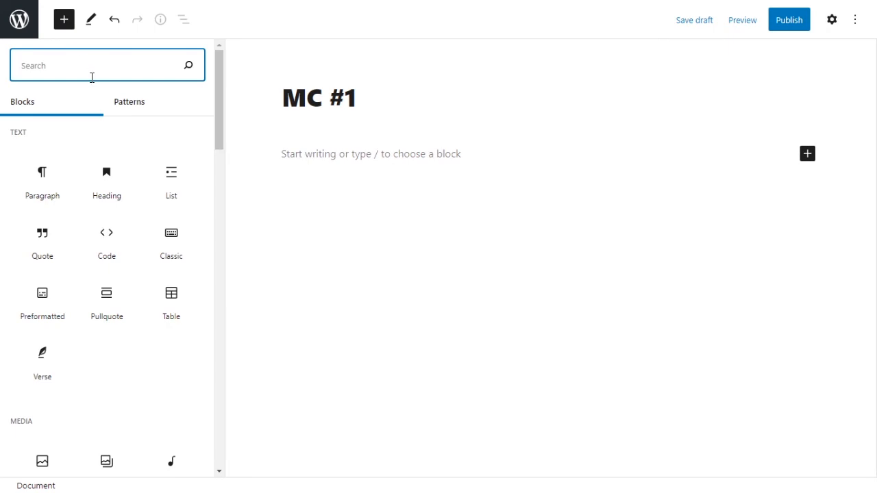
text(short)
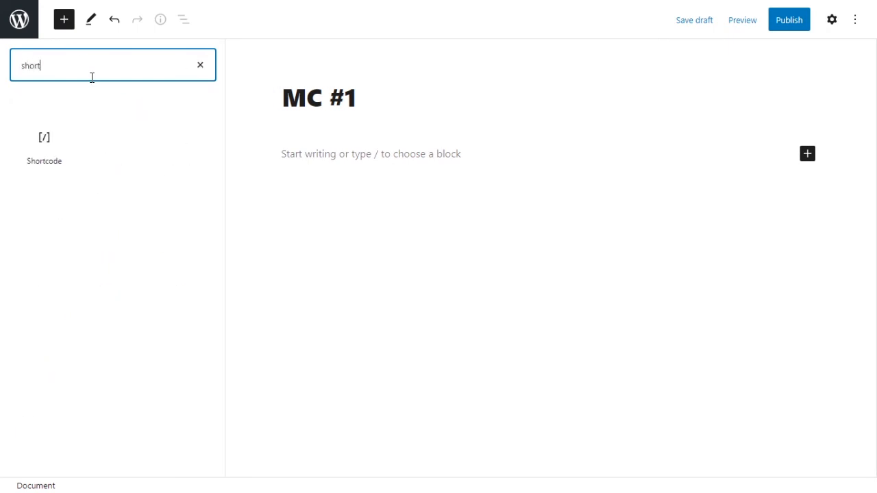
click(58, 159)
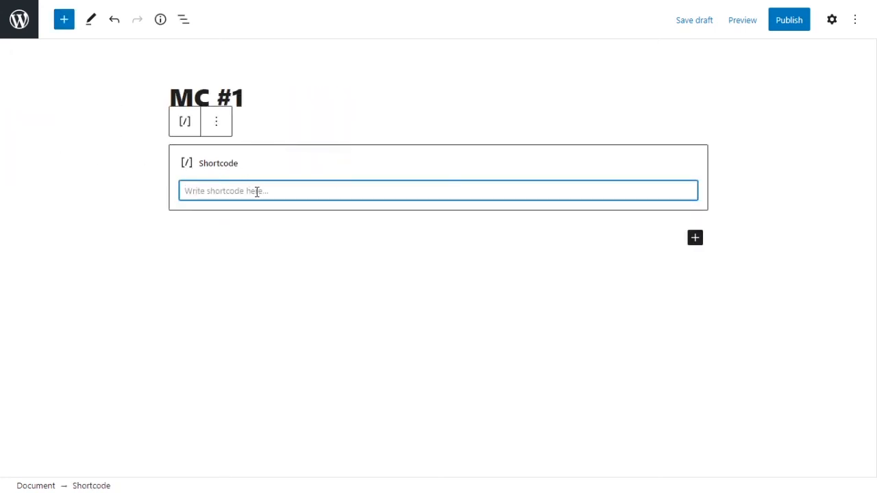
key(ctrl+v)
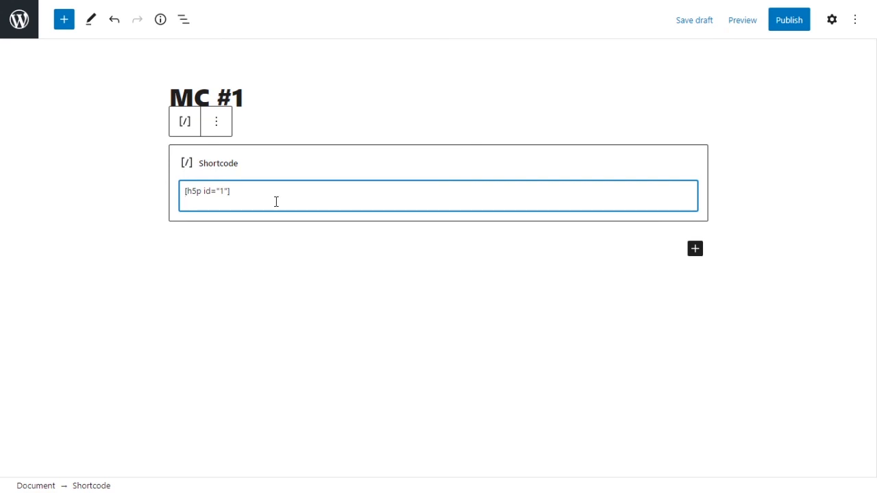
key(BackSpace)
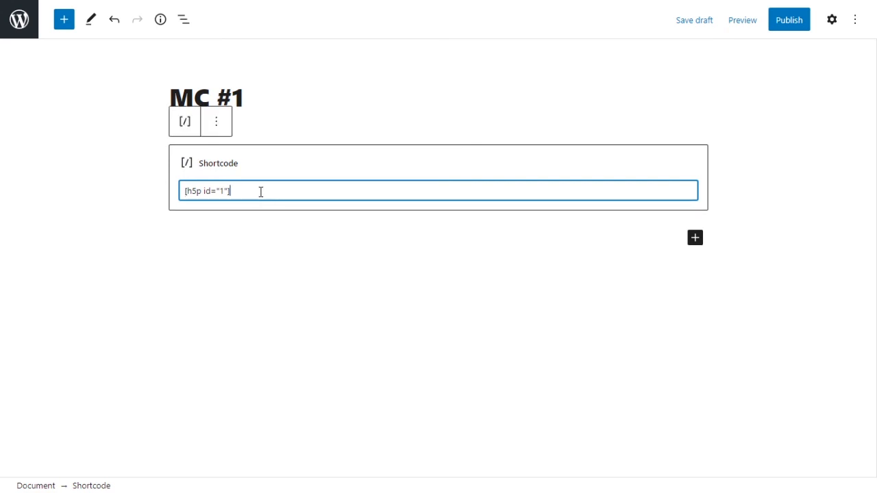
click(217, 123)
click(318, 191)
Step: Review the post settings and publish the "MC #1" post with public visibility
click(858, 23)
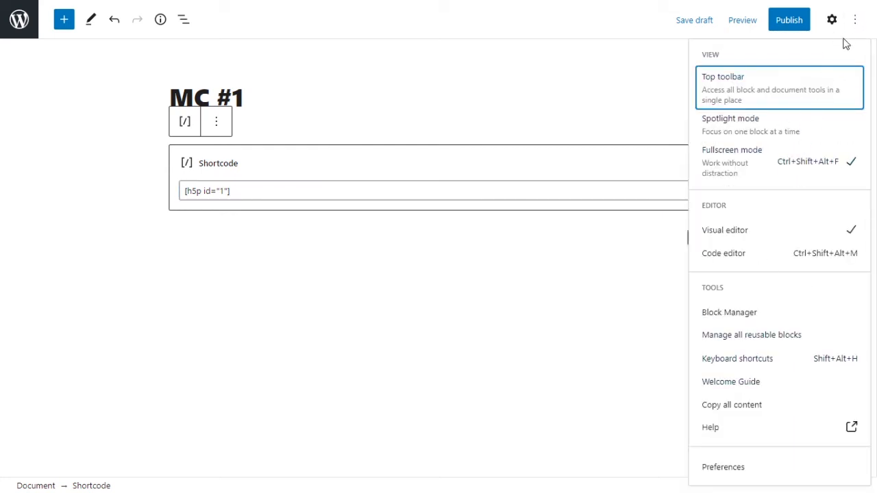
click(839, 23)
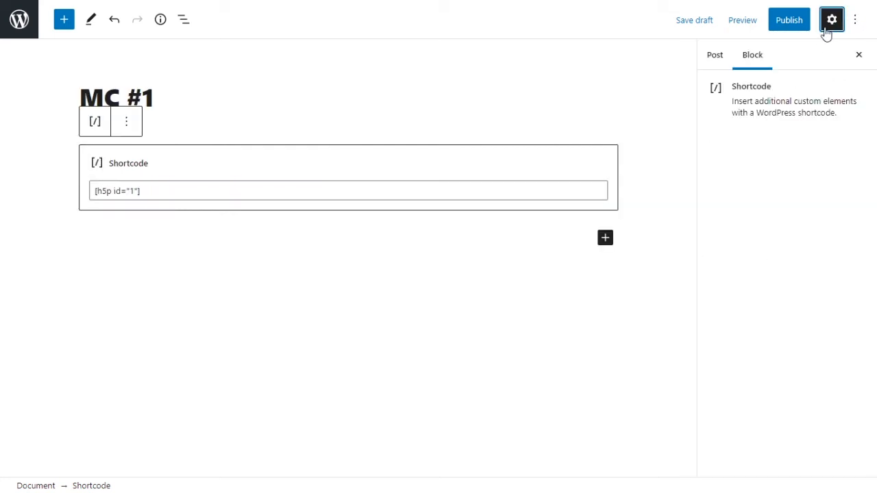
click(717, 62)
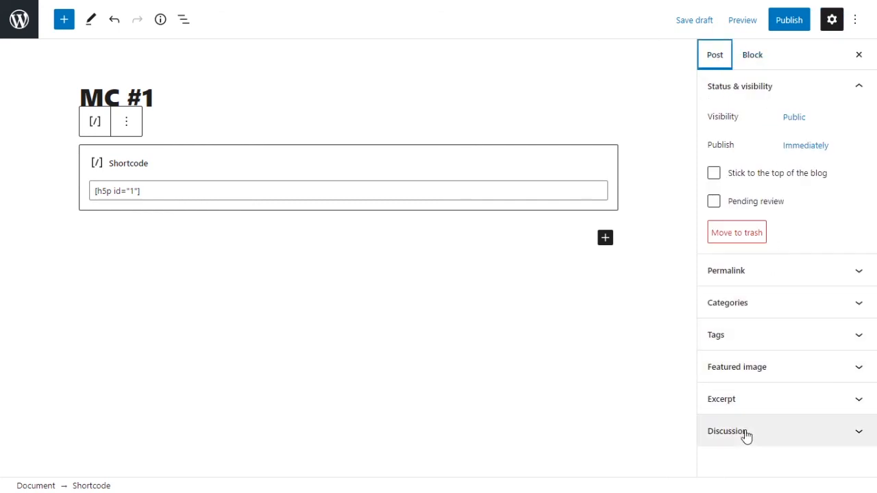
click(782, 25)
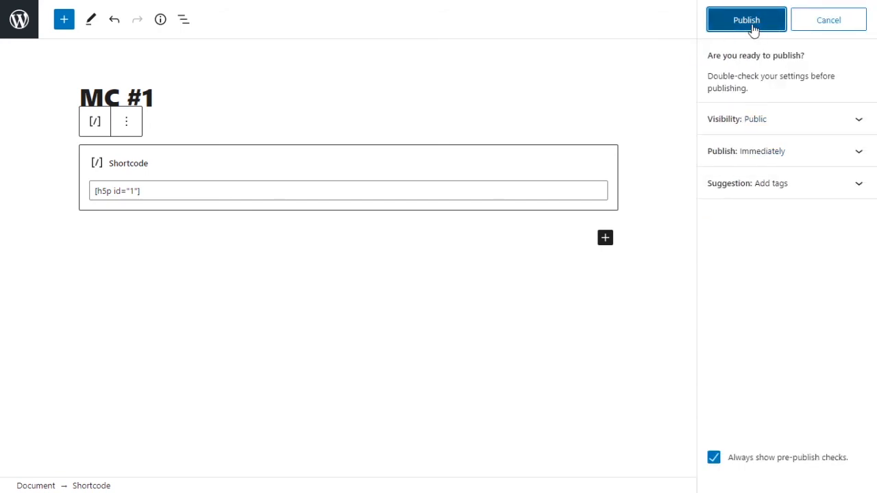
click(753, 27)
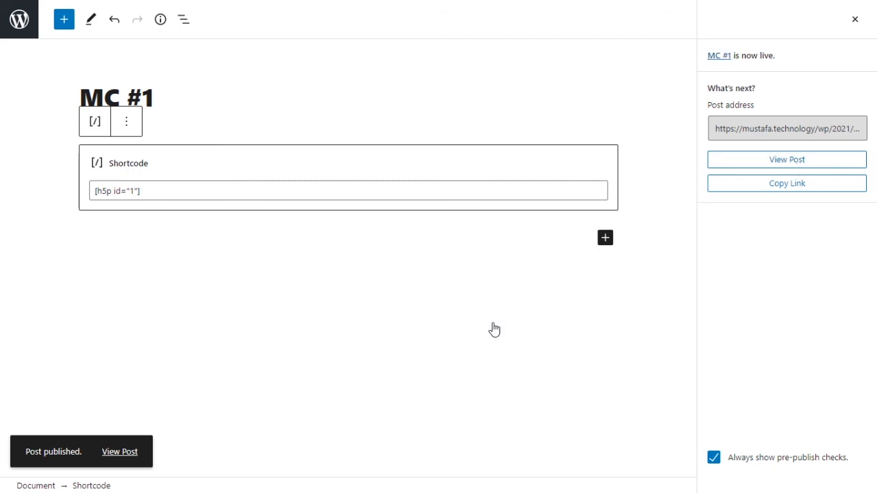
Step: View the published "MC #1" post and examine the embedded cherries question and the reply section beneath it
click(726, 160)
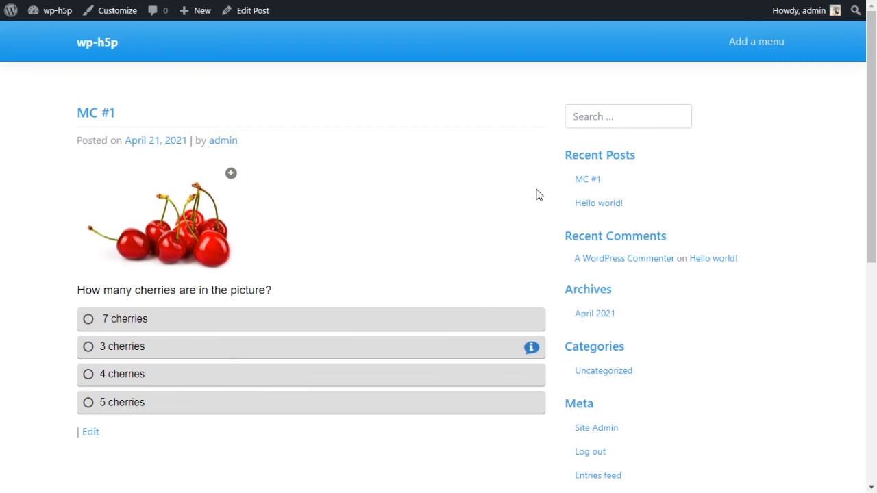
scroll(538, 195, down, 4)
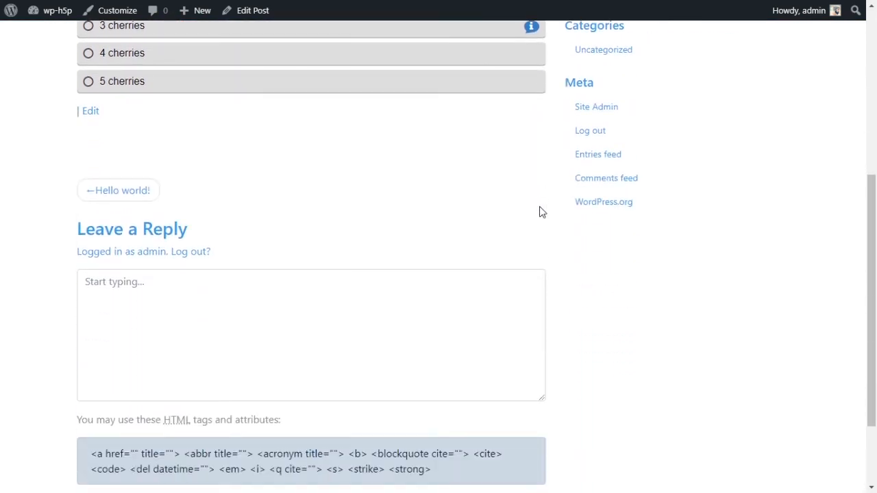
scroll(540, 210, down, 1)
scroll(540, 209, up, 5)
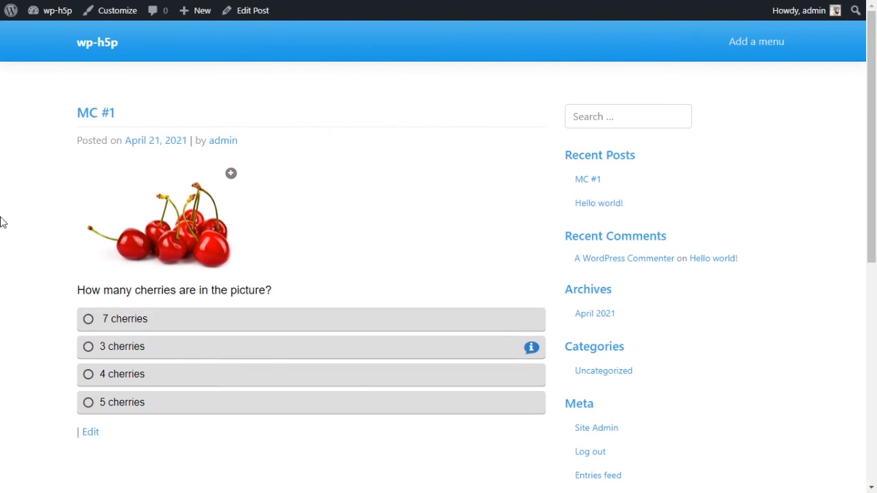
scroll(326, 418, down, 1)
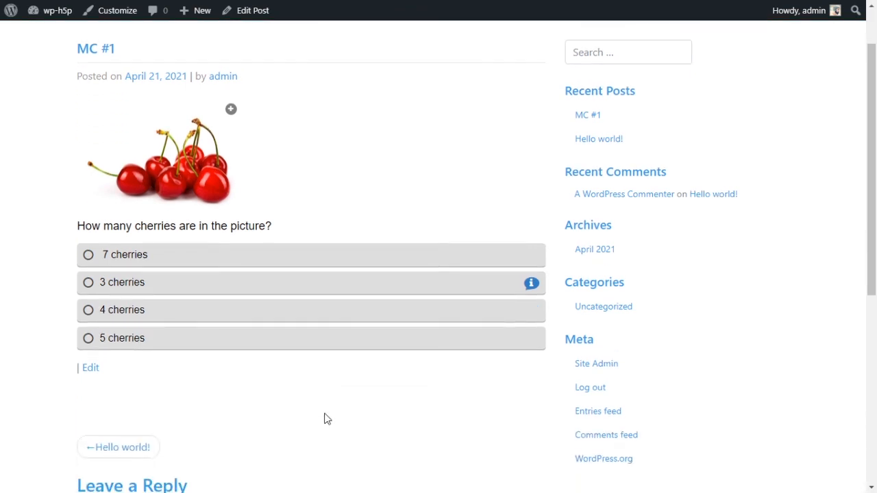
scroll(326, 419, up, 1)
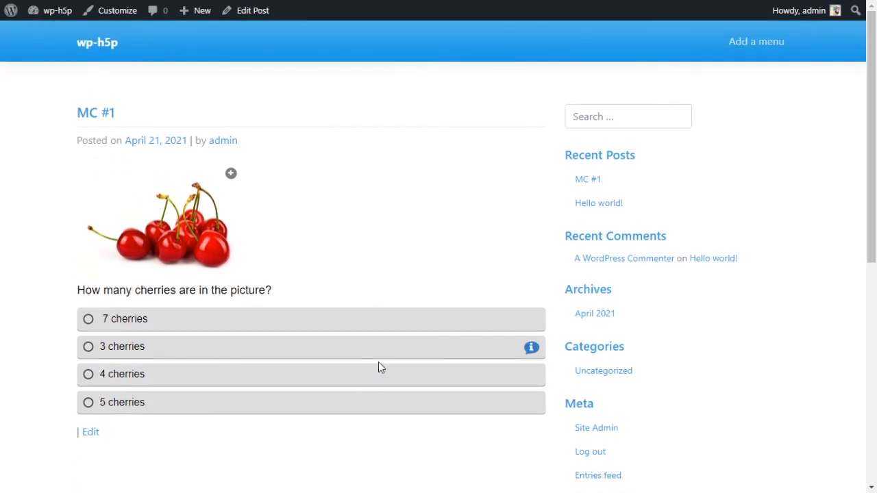
Step: Enlarge the cherries image in the published post, examine the question with its answer options, and shrink the image again
click(205, 230)
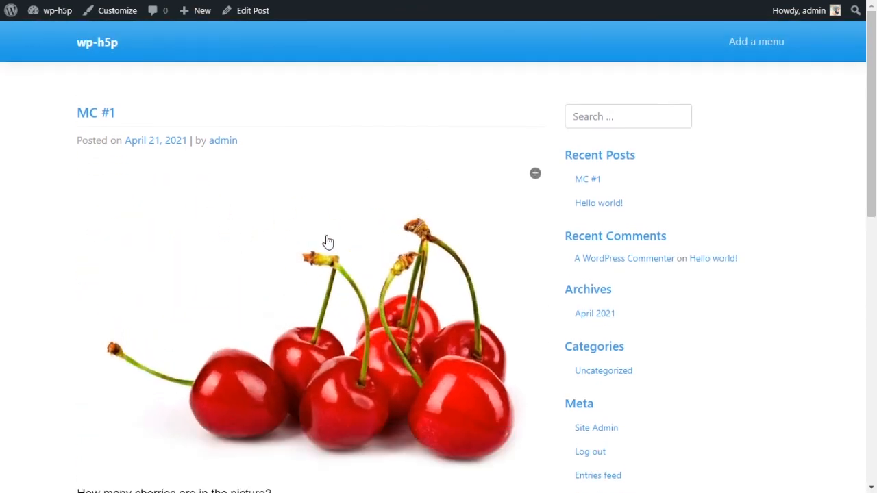
scroll(343, 239, down, 1)
scroll(384, 267, down, 2)
scroll(436, 368, up, 2)
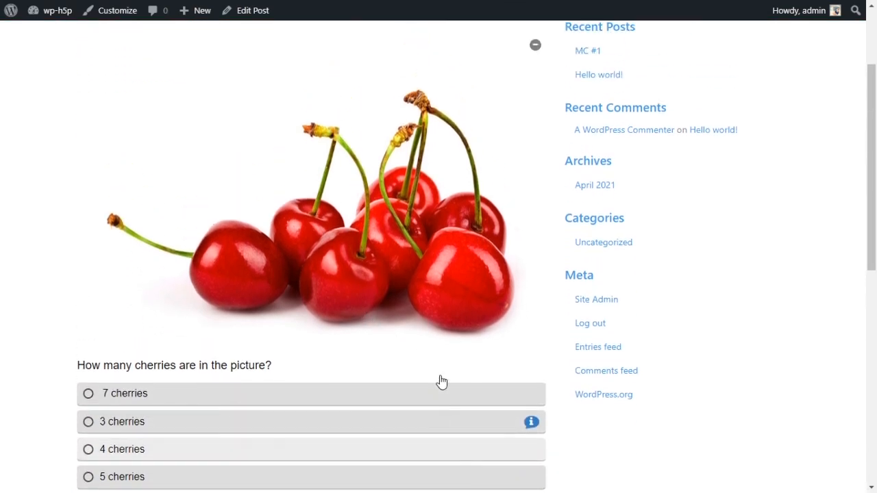
scroll(442, 370, down, 2)
scroll(414, 212, down, 3)
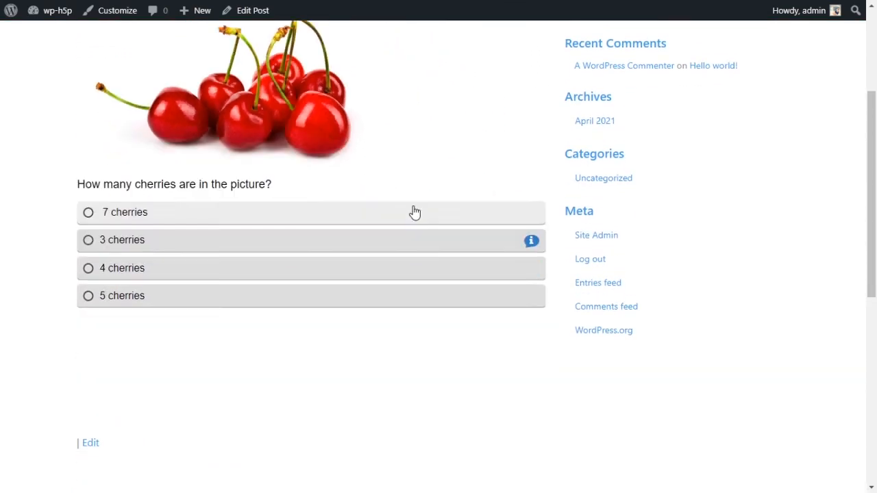
scroll(329, 301, up, 3)
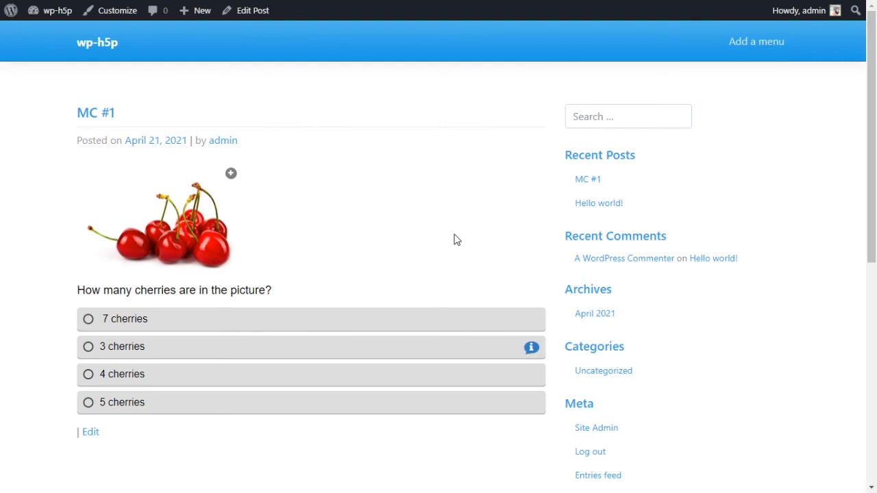
scroll(383, 193, down, 3)
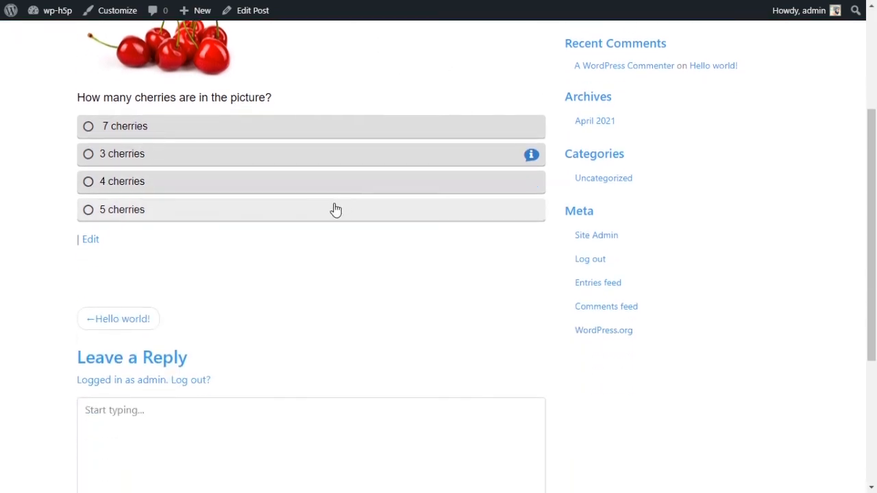
scroll(307, 234, up, 2)
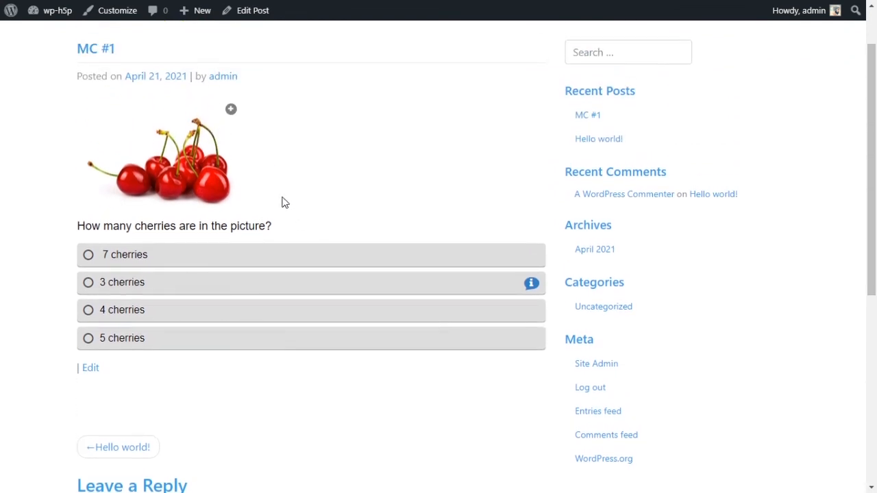
Step: Test the embedded question with the answer "4 cherries", check its feedback and retry the activity
click(262, 314)
scroll(322, 311, down, 2)
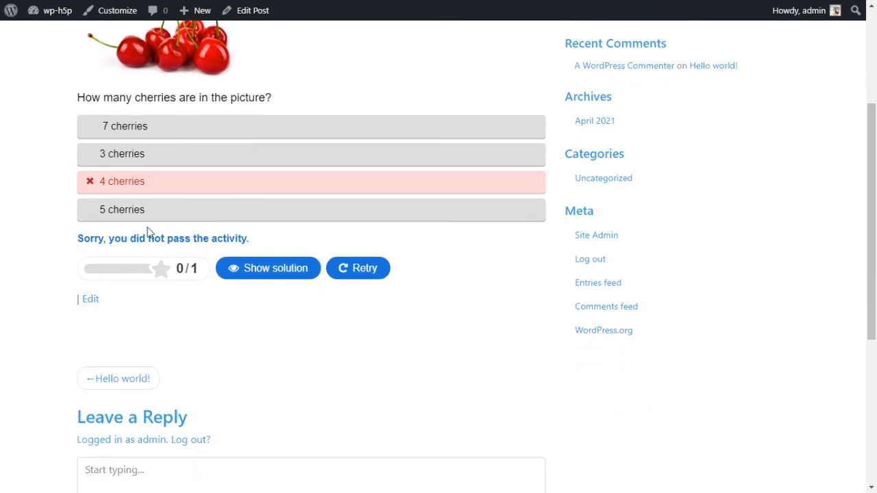
click(365, 269)
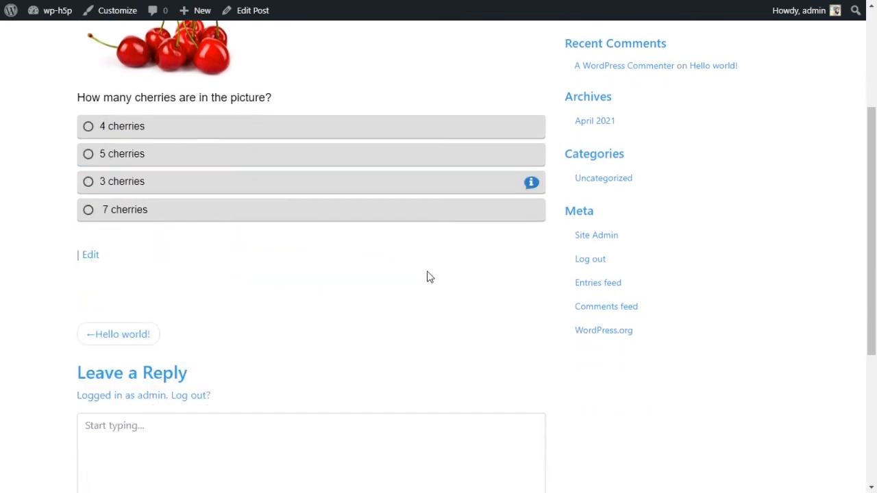
Step: Answer the embedded question with "7 cherries" and review the feedback and score in the published post
scroll(430, 276, up, 1)
click(298, 274)
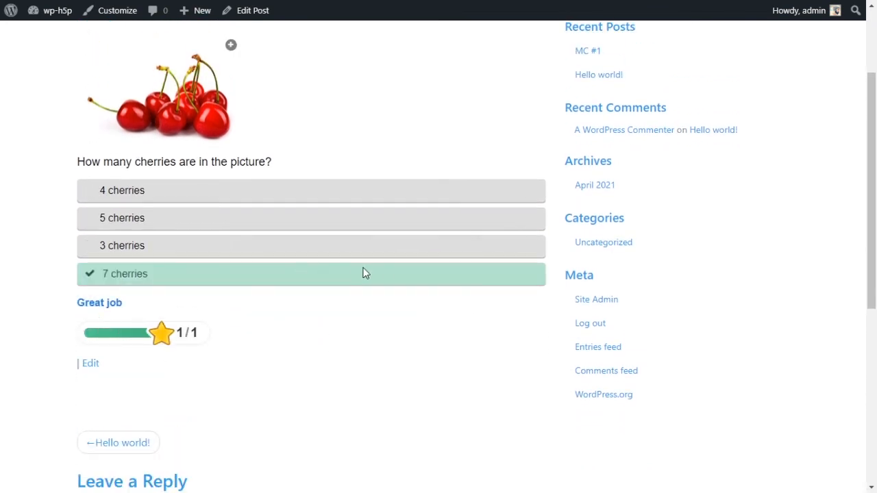
scroll(426, 277, up, 1)
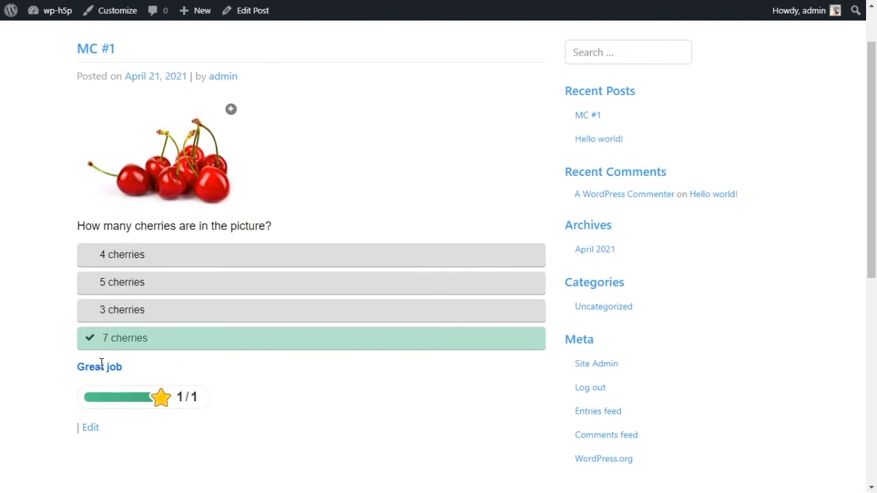
scroll(704, 259, down, 4)
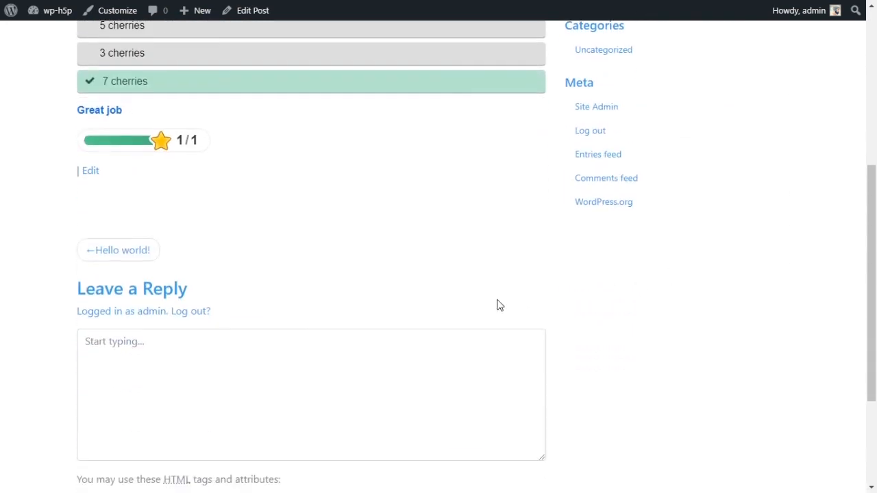
scroll(419, 306, up, 5)
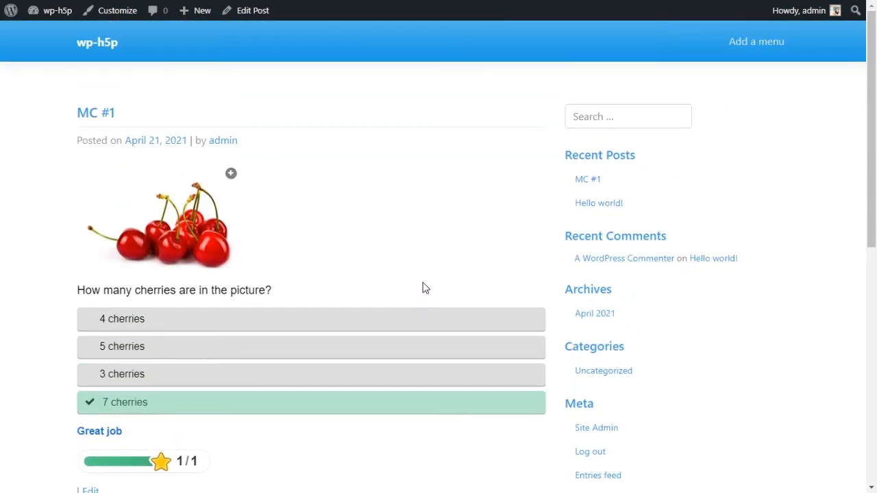